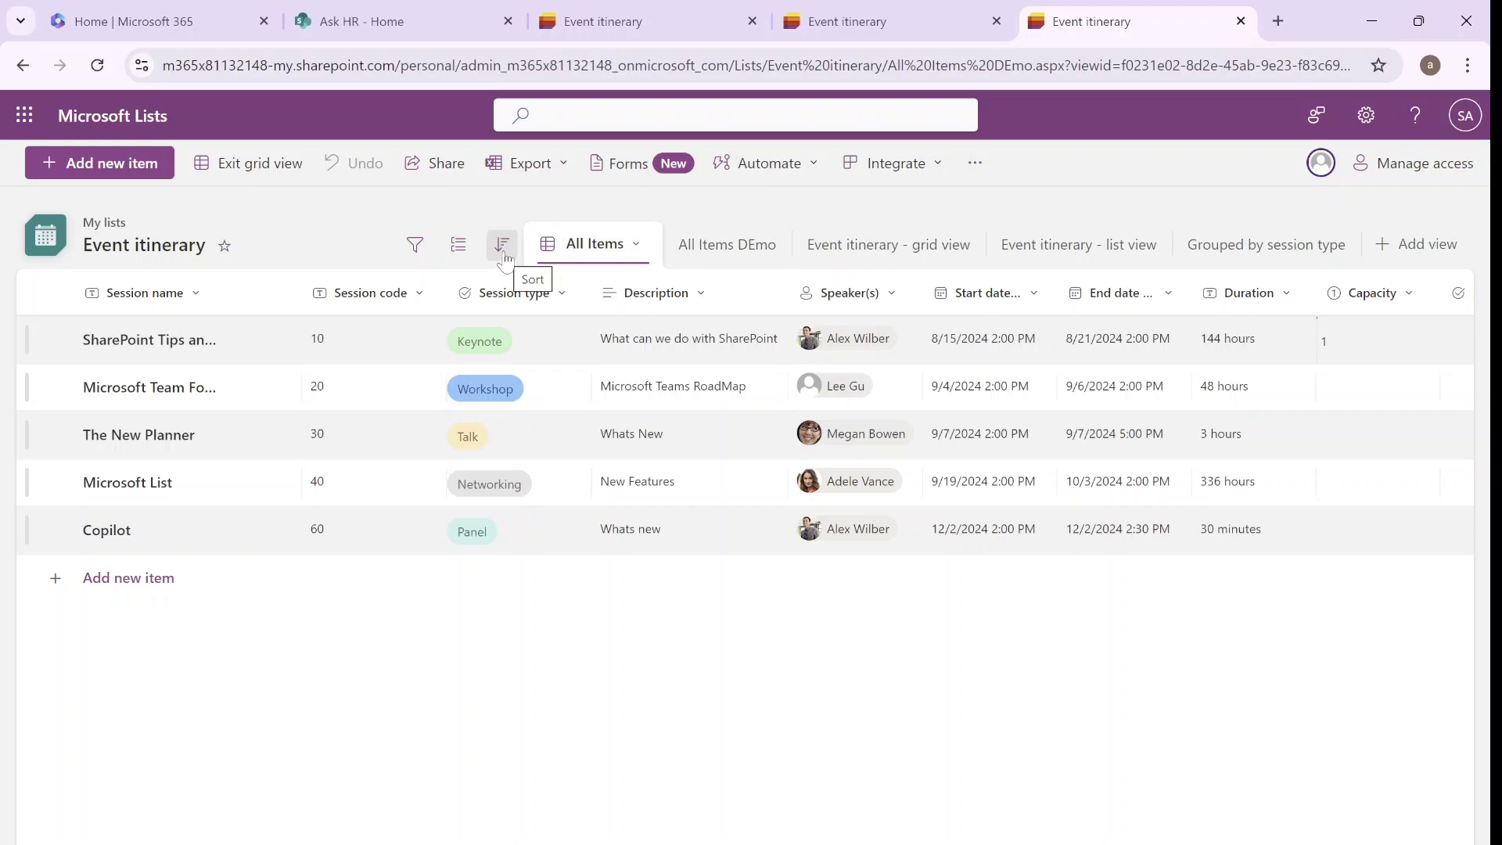
# Browse the filter, group-by and sort options, closing them without any changes
pyautogui.click(414, 249)
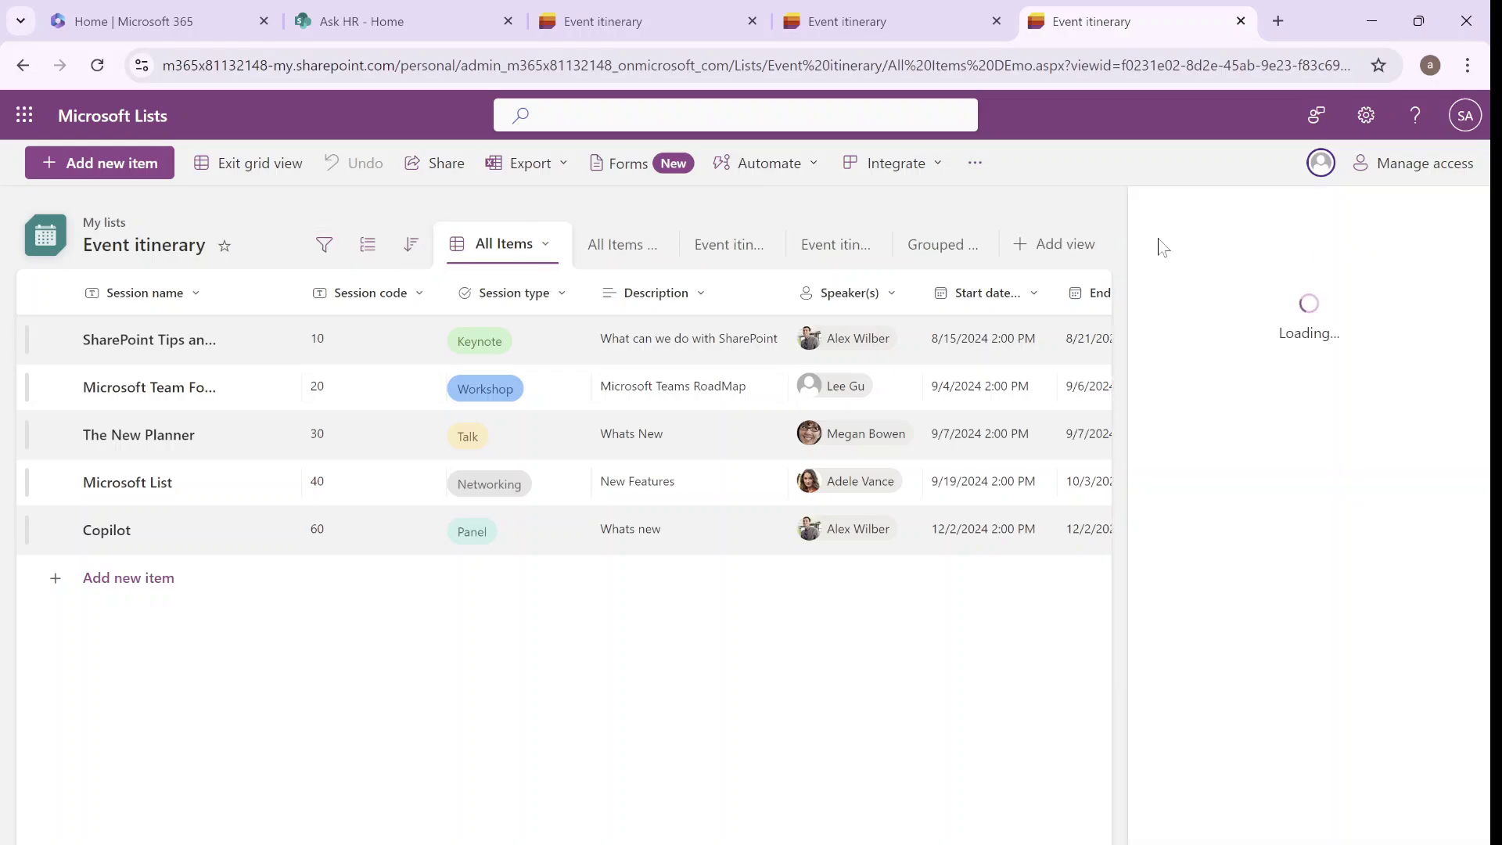
pyautogui.click(368, 246)
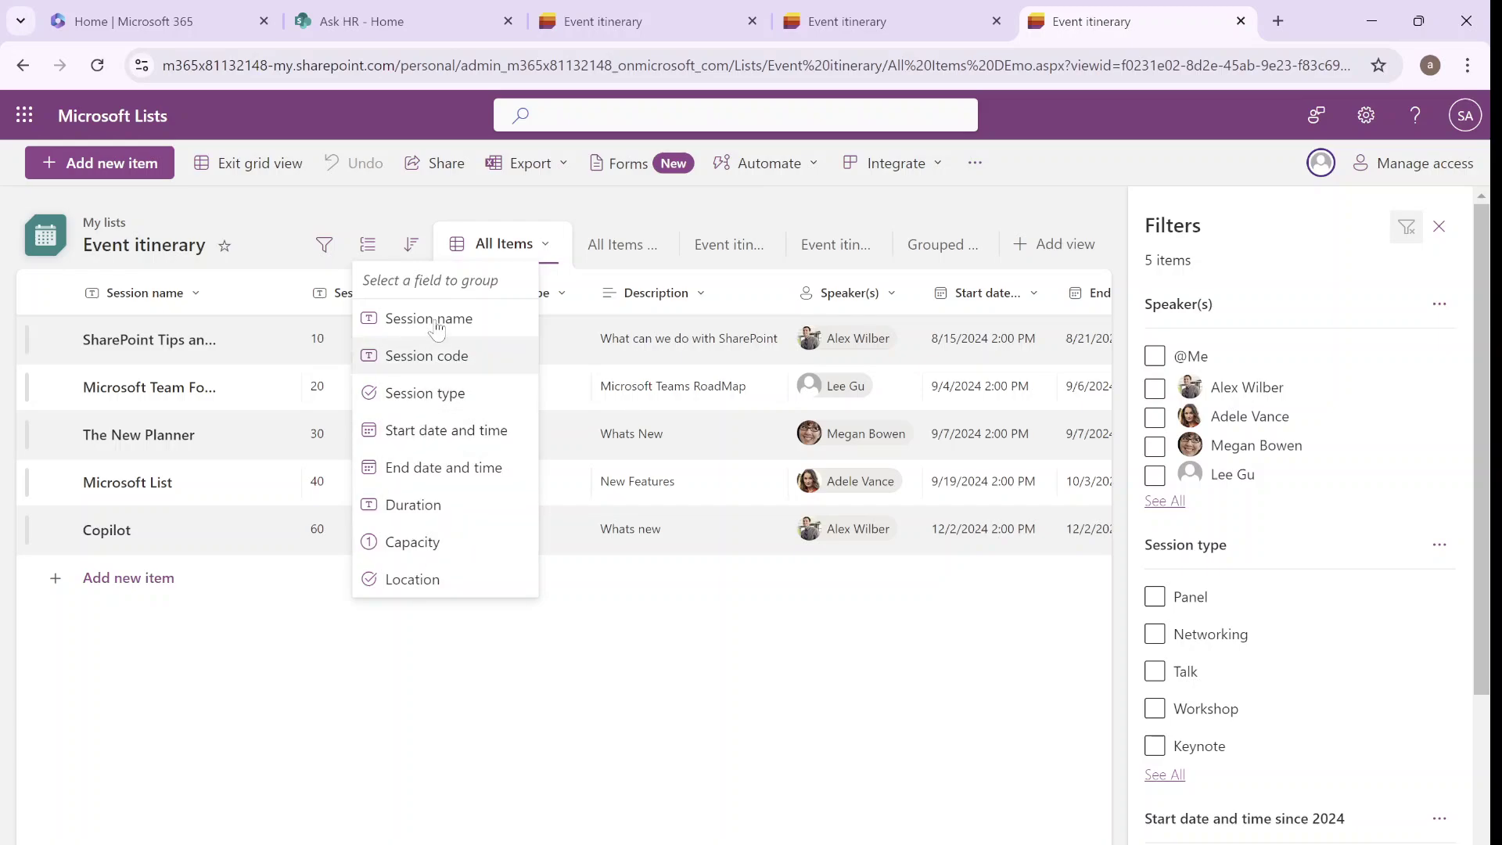
pyautogui.click(410, 244)
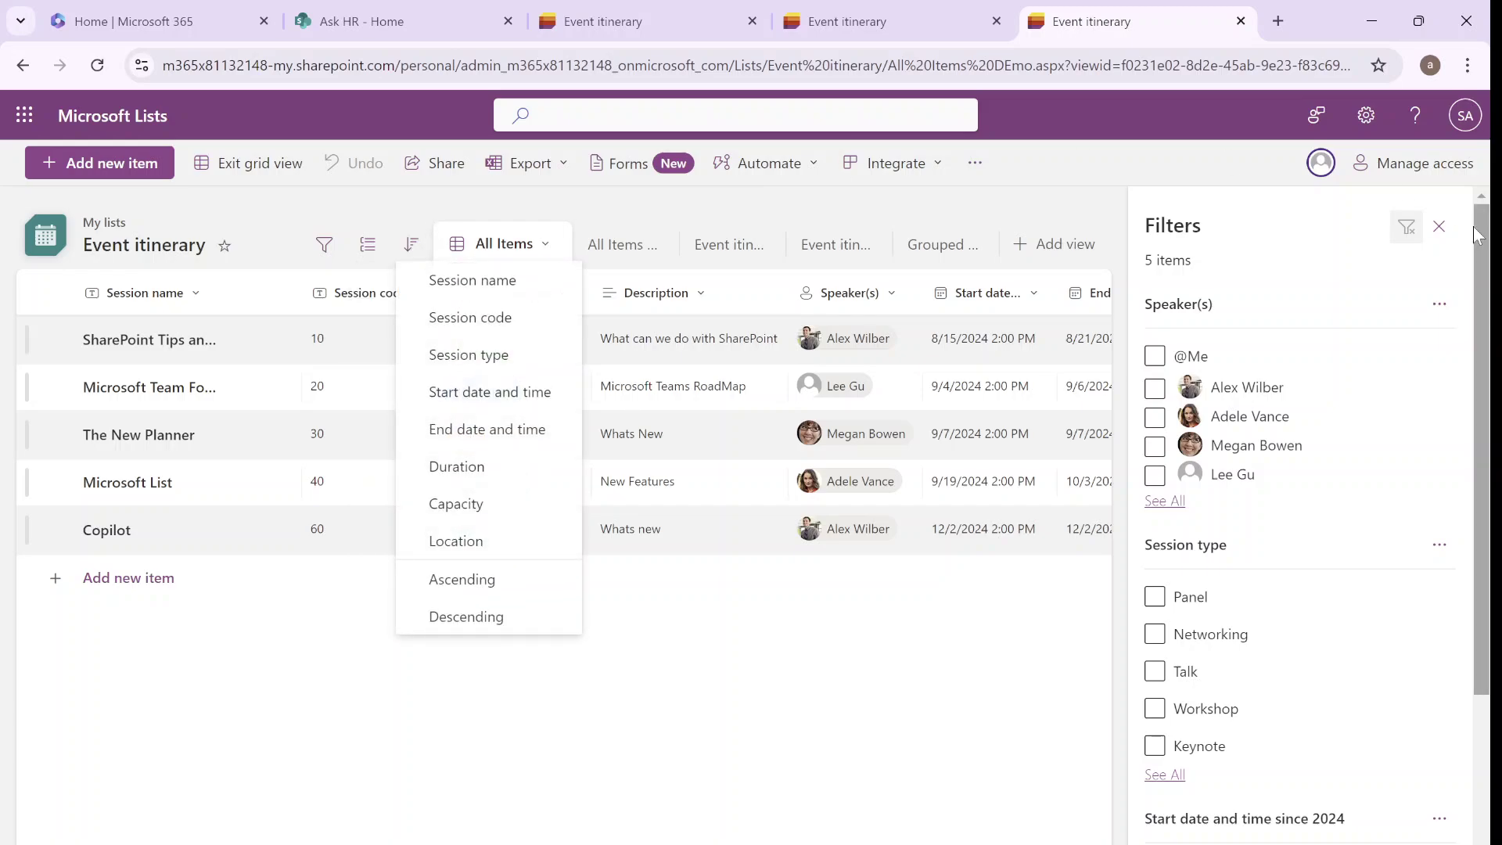
pyautogui.click(1439, 226)
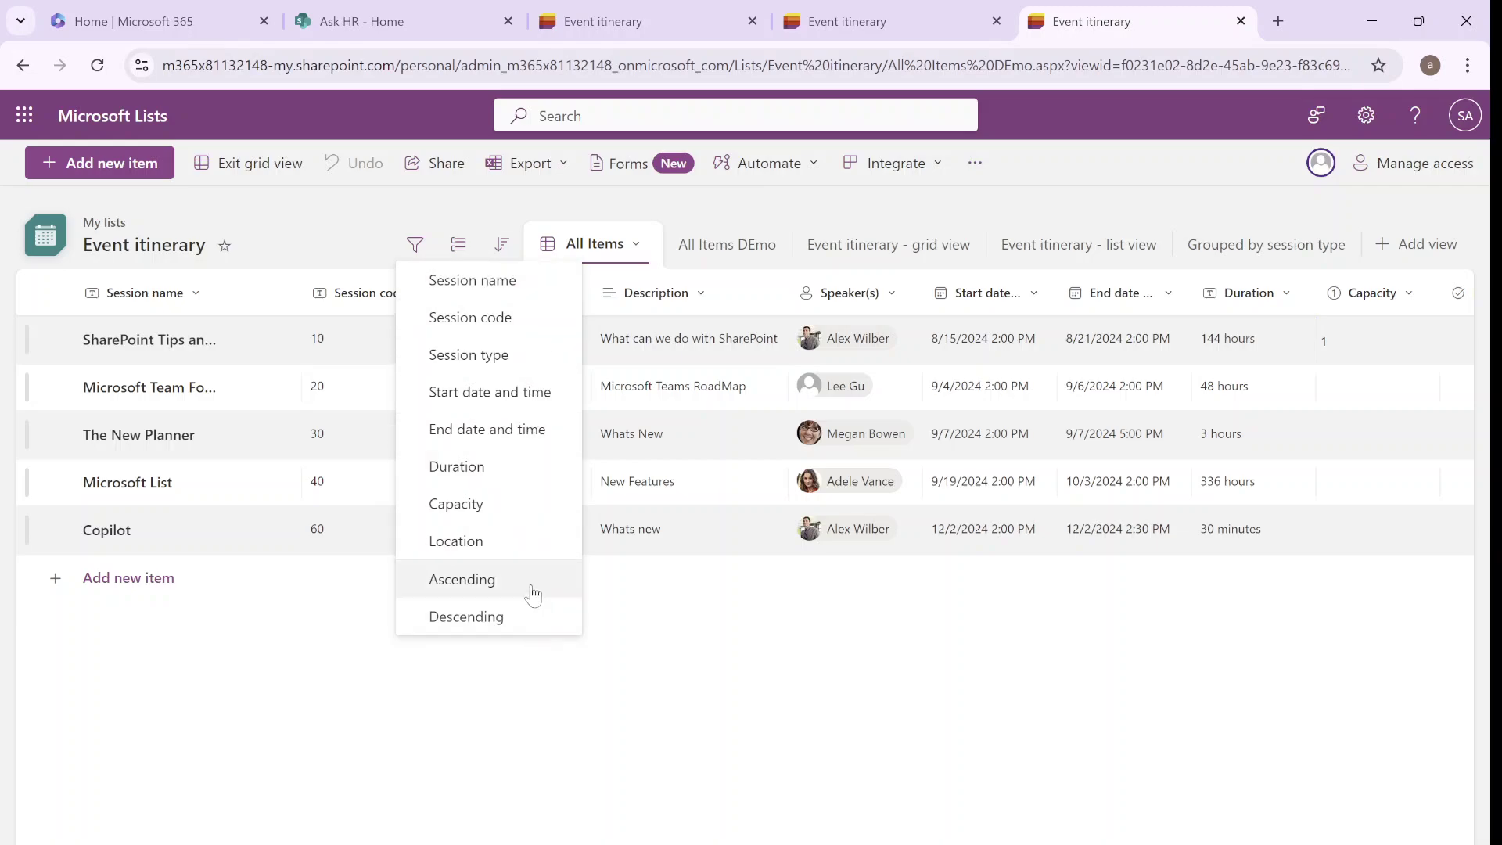
pyautogui.click(677, 674)
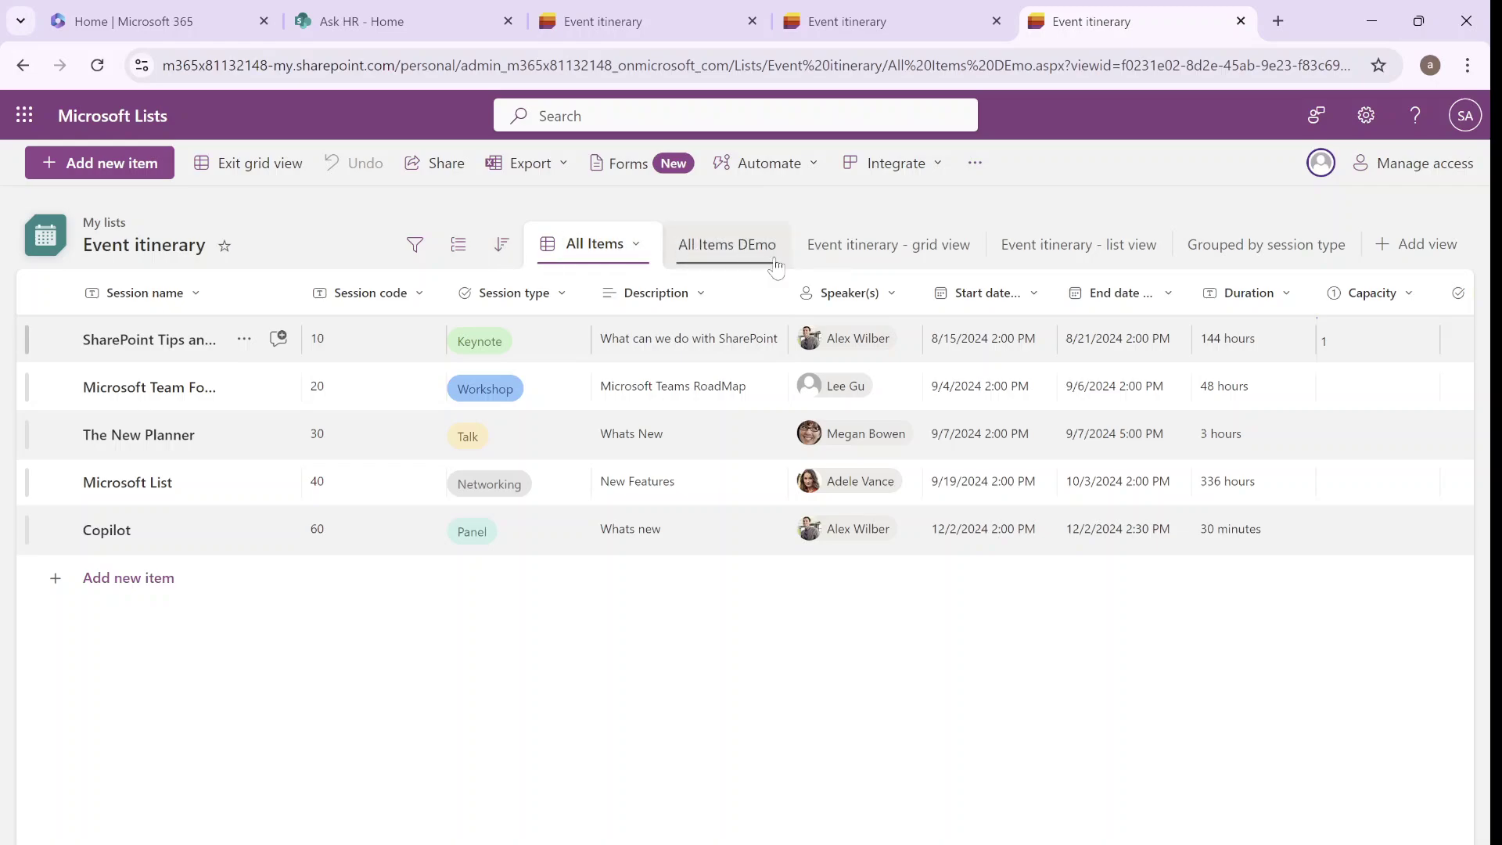
# Sort the rows A to Z by Session type and confirm it in the sort options
pyautogui.click(562, 296)
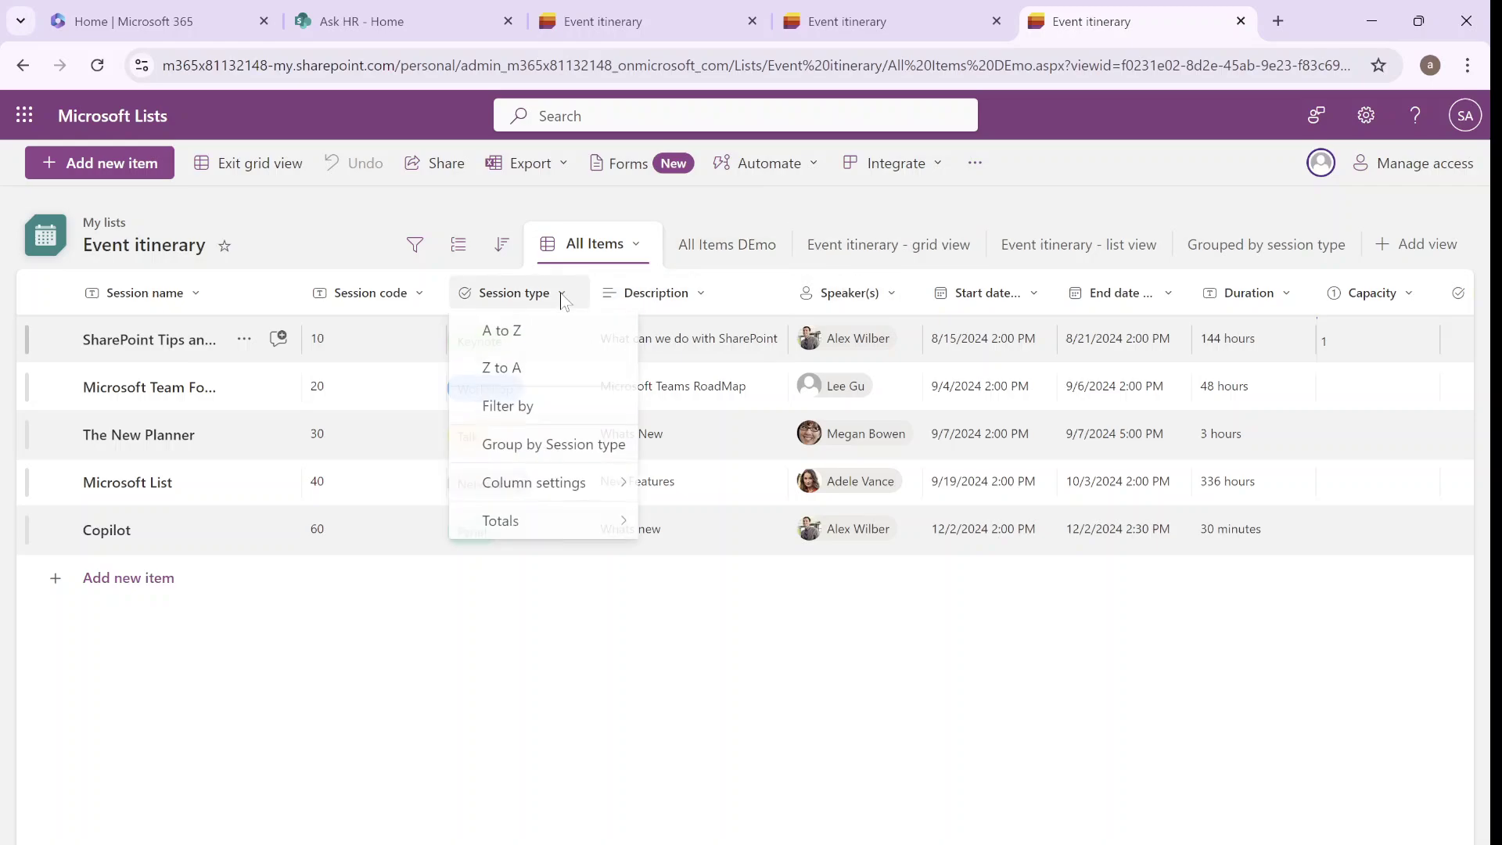
pyautogui.click(532, 341)
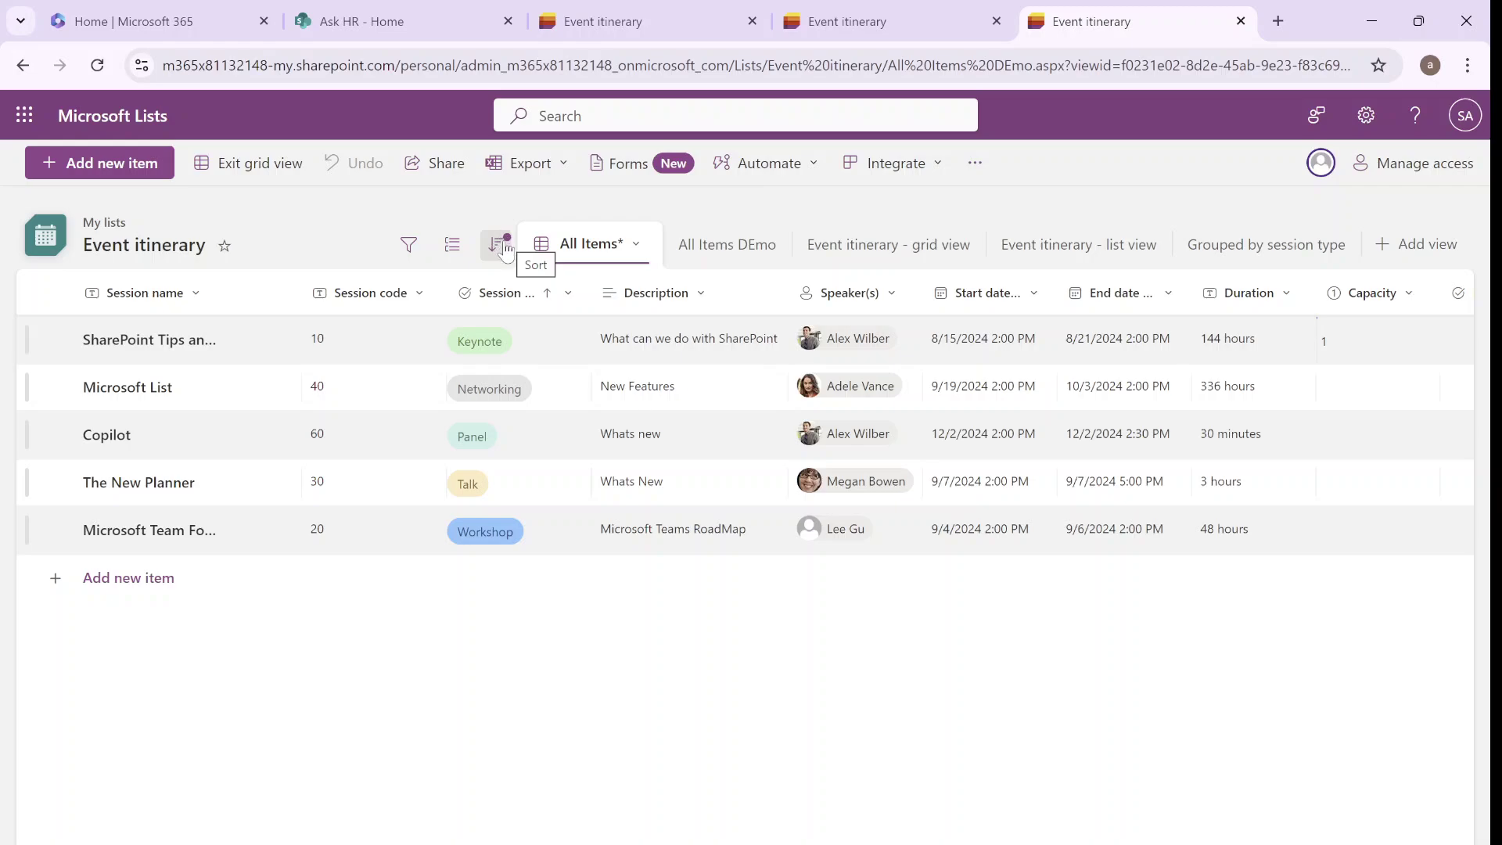
pyautogui.click(499, 247)
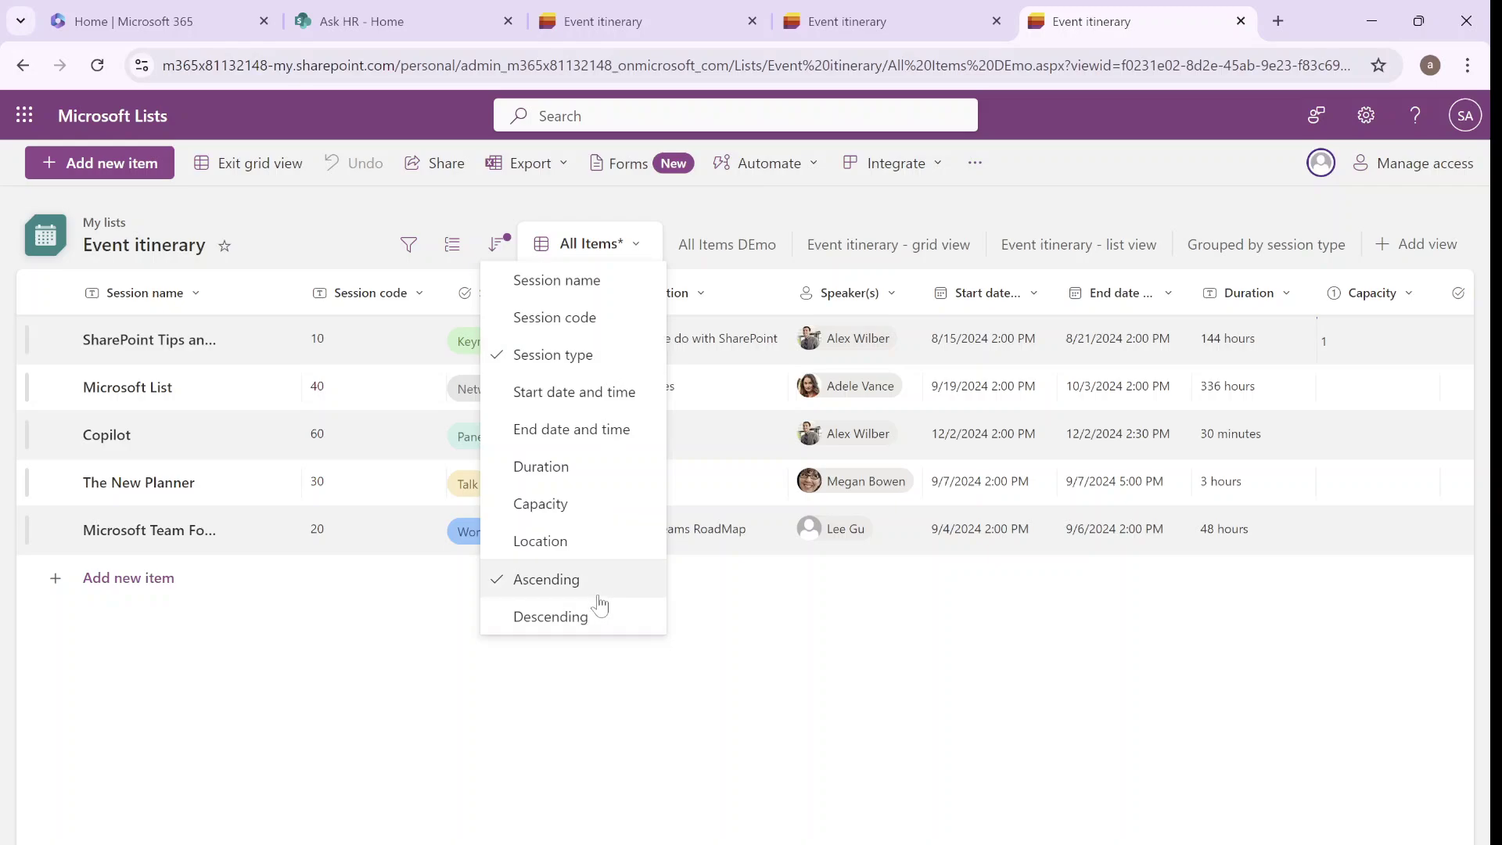
pyautogui.click(792, 704)
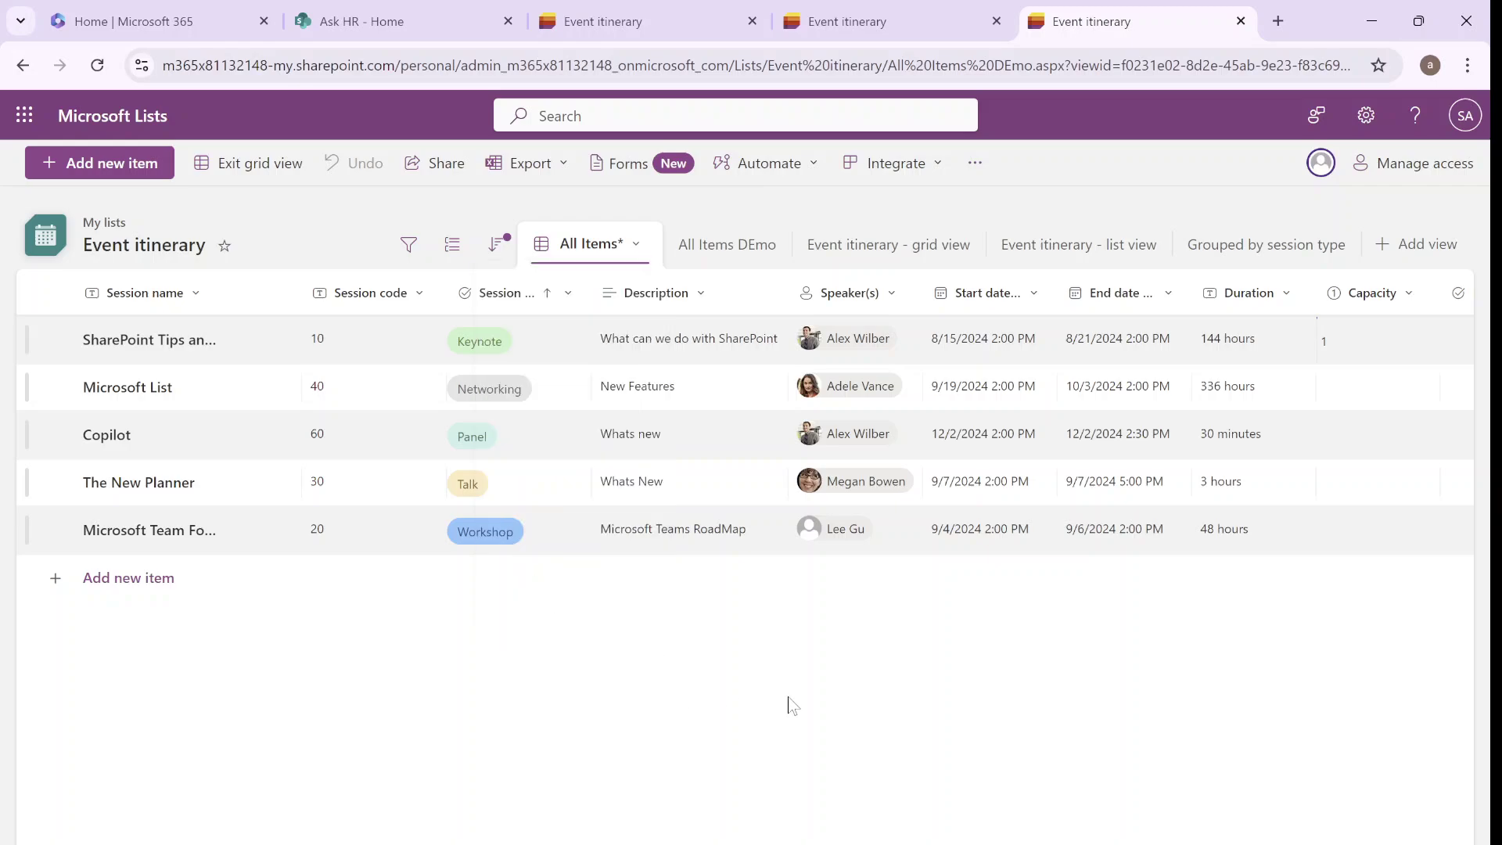
# Use Save view as to store the current layout as public view 'All Items Demo'
pyautogui.click(637, 249)
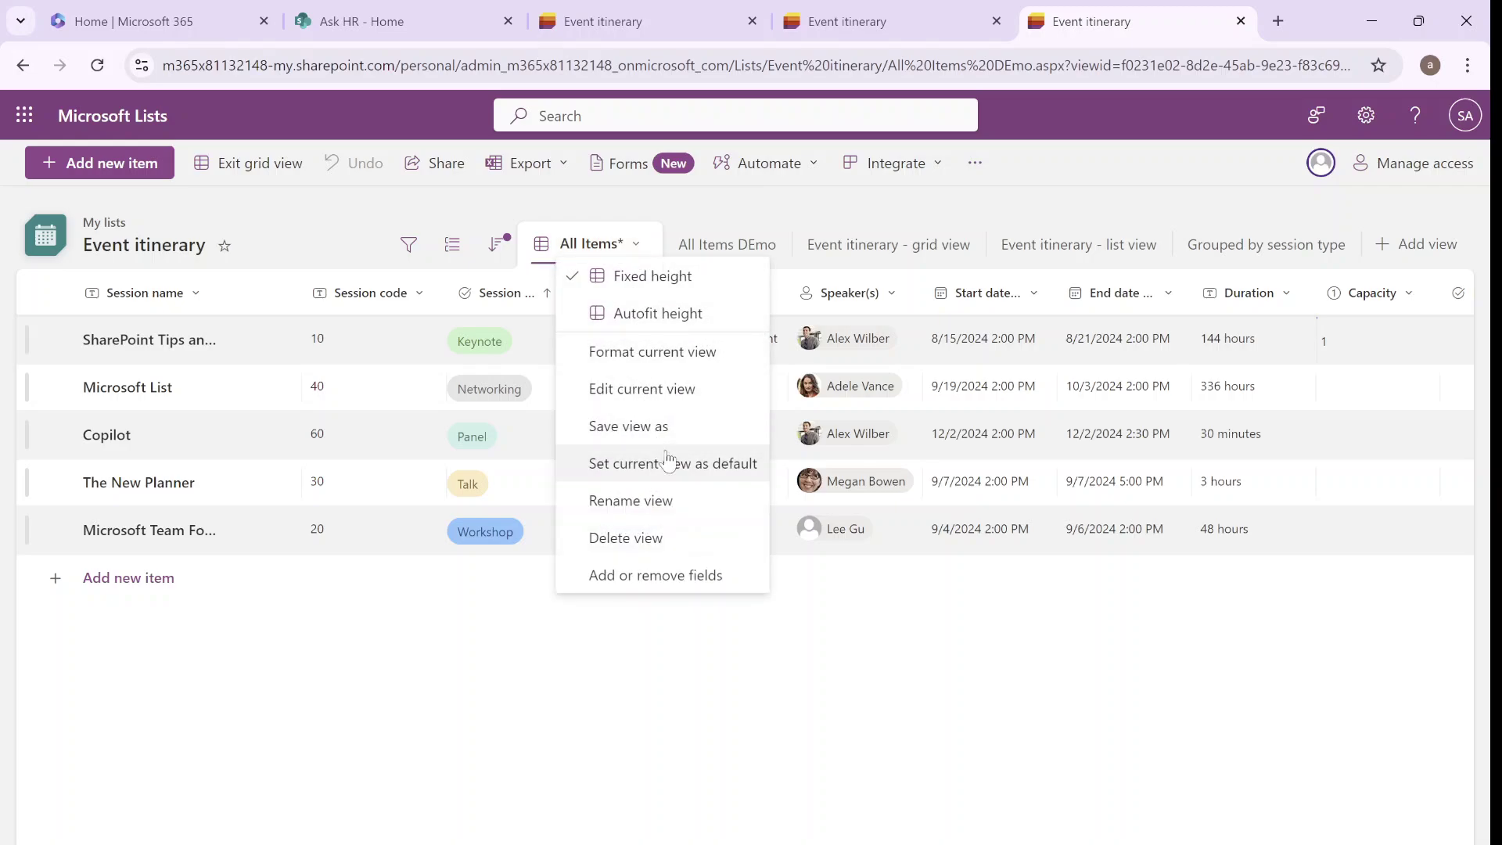
pyautogui.click(699, 430)
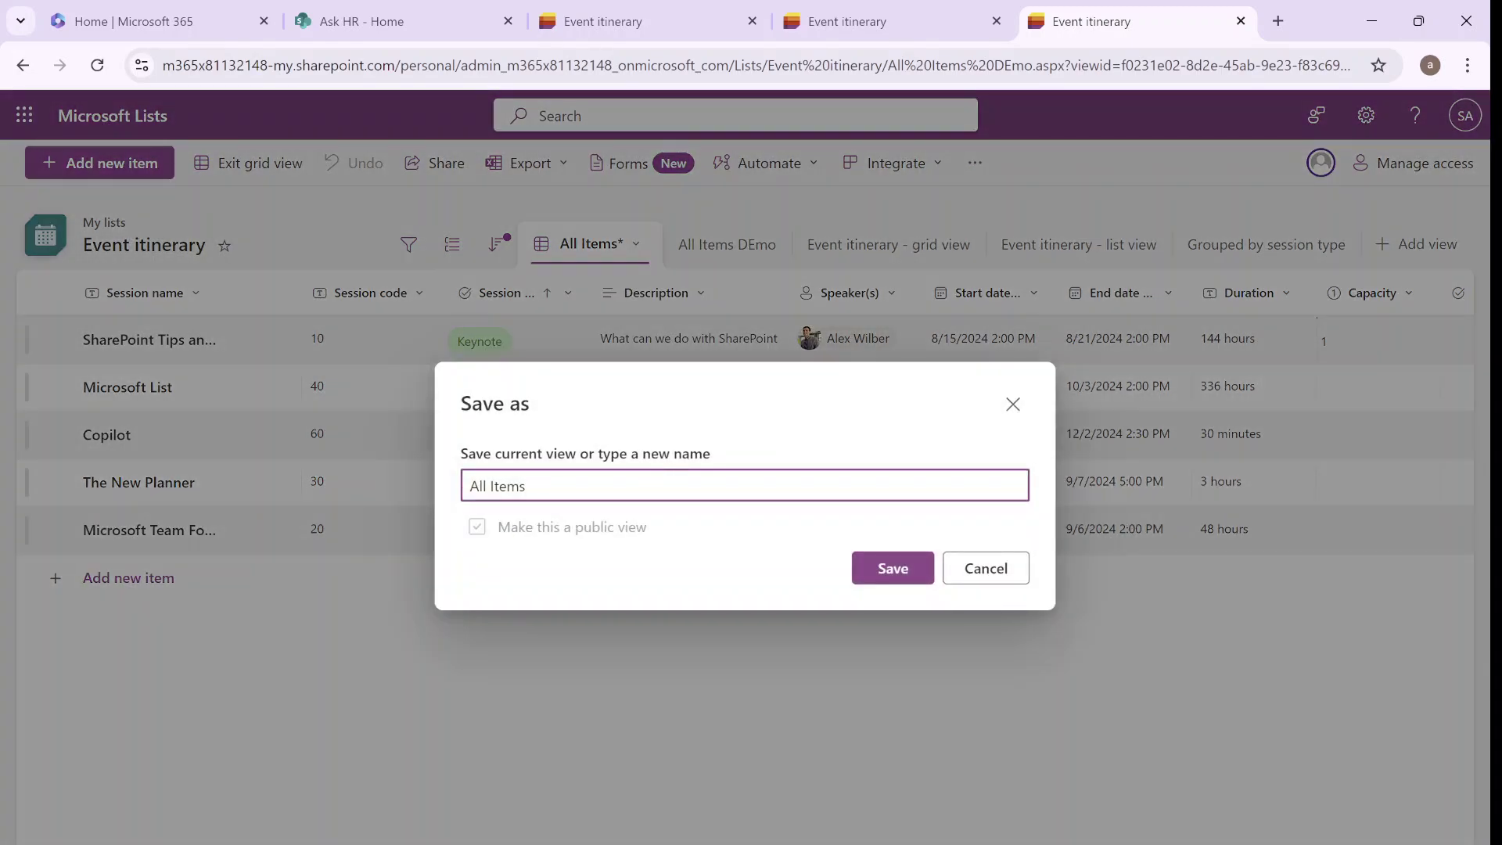
pyautogui.write('Demo')
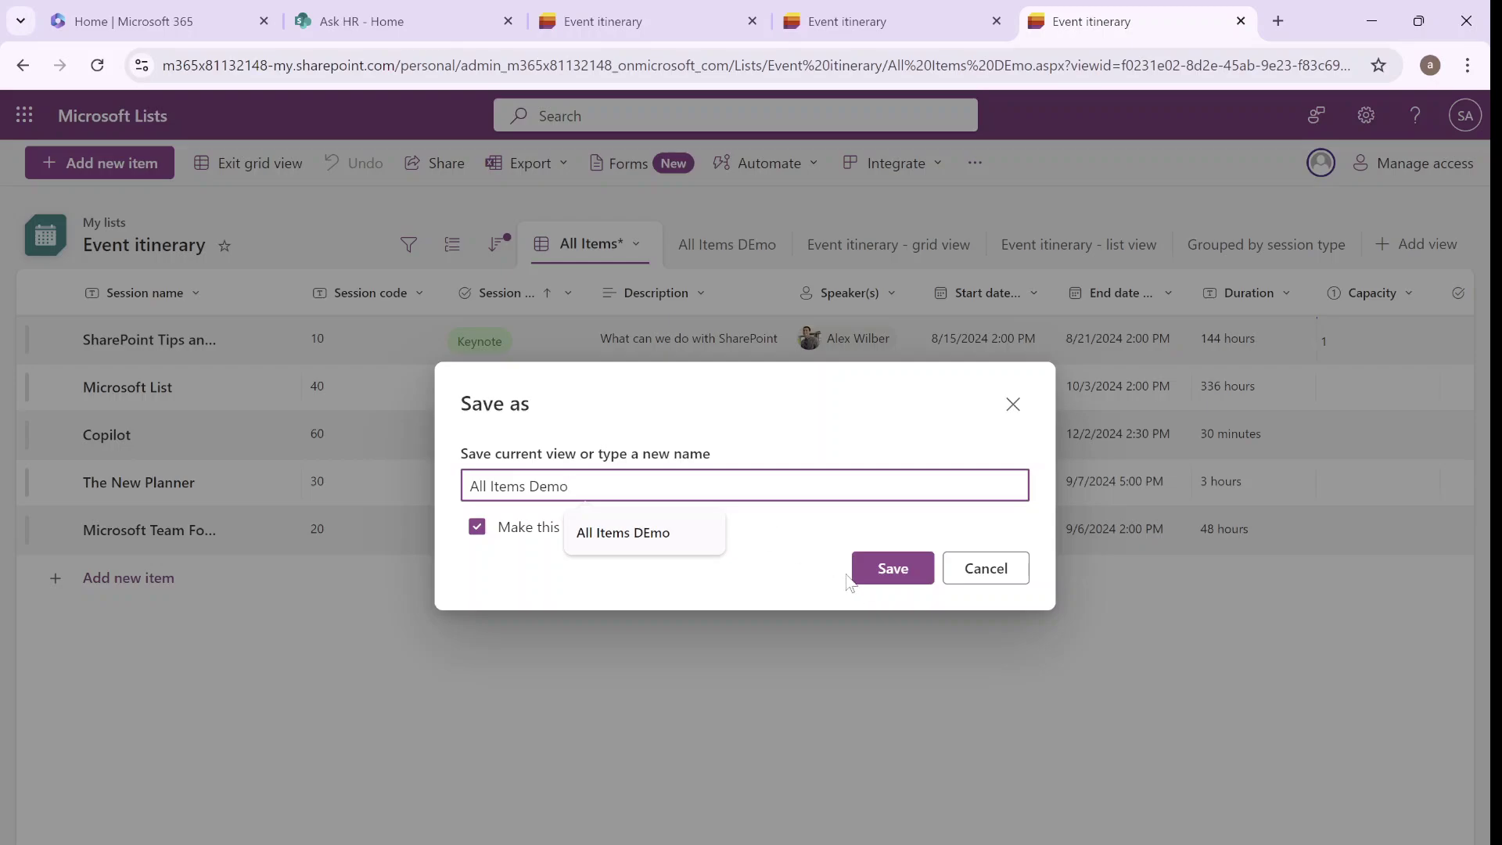
pyautogui.click(890, 570)
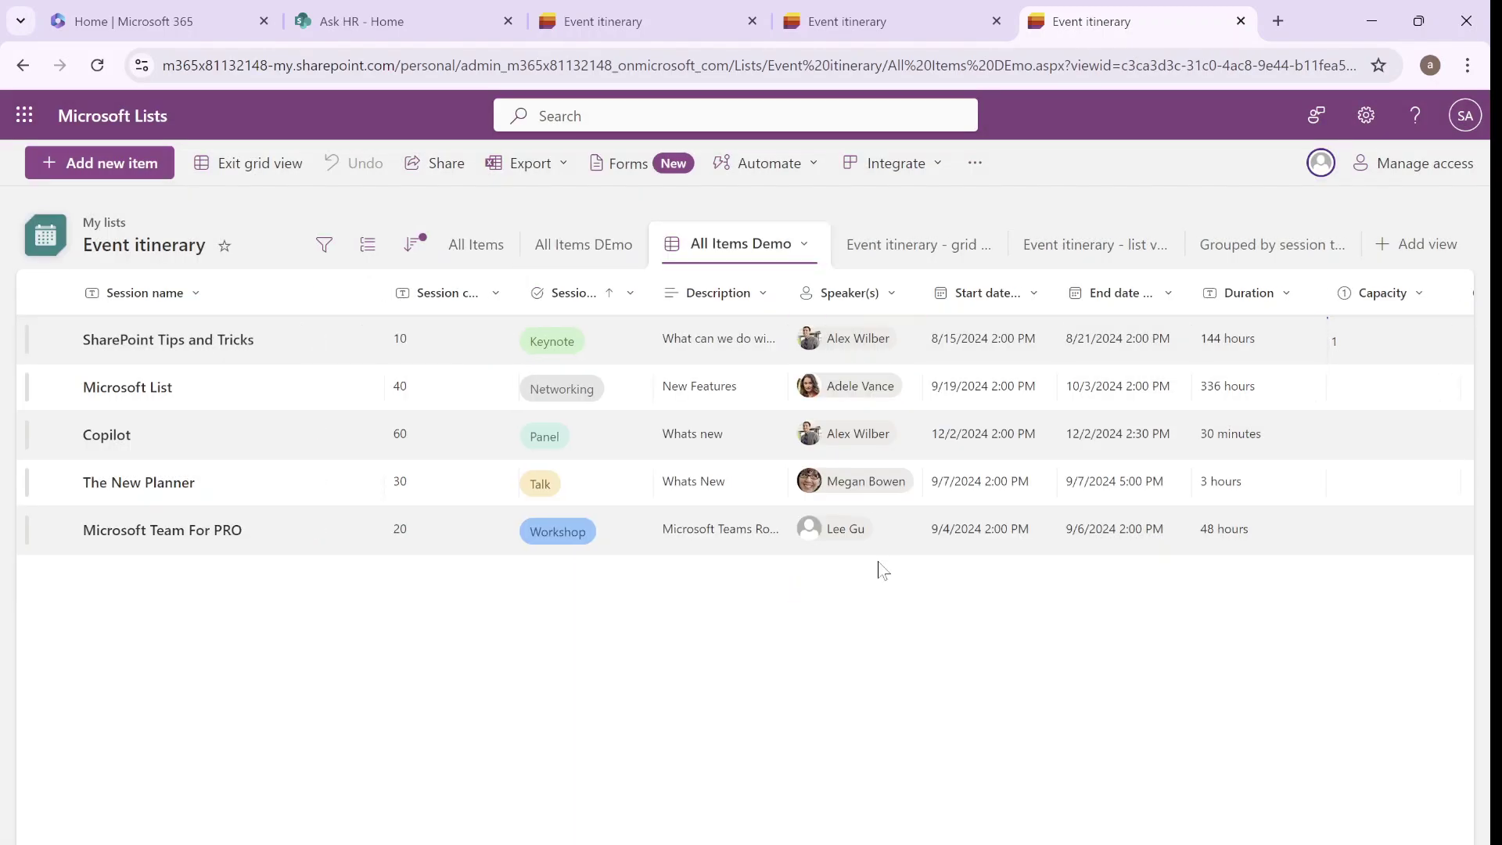
pyautogui.click(882, 570)
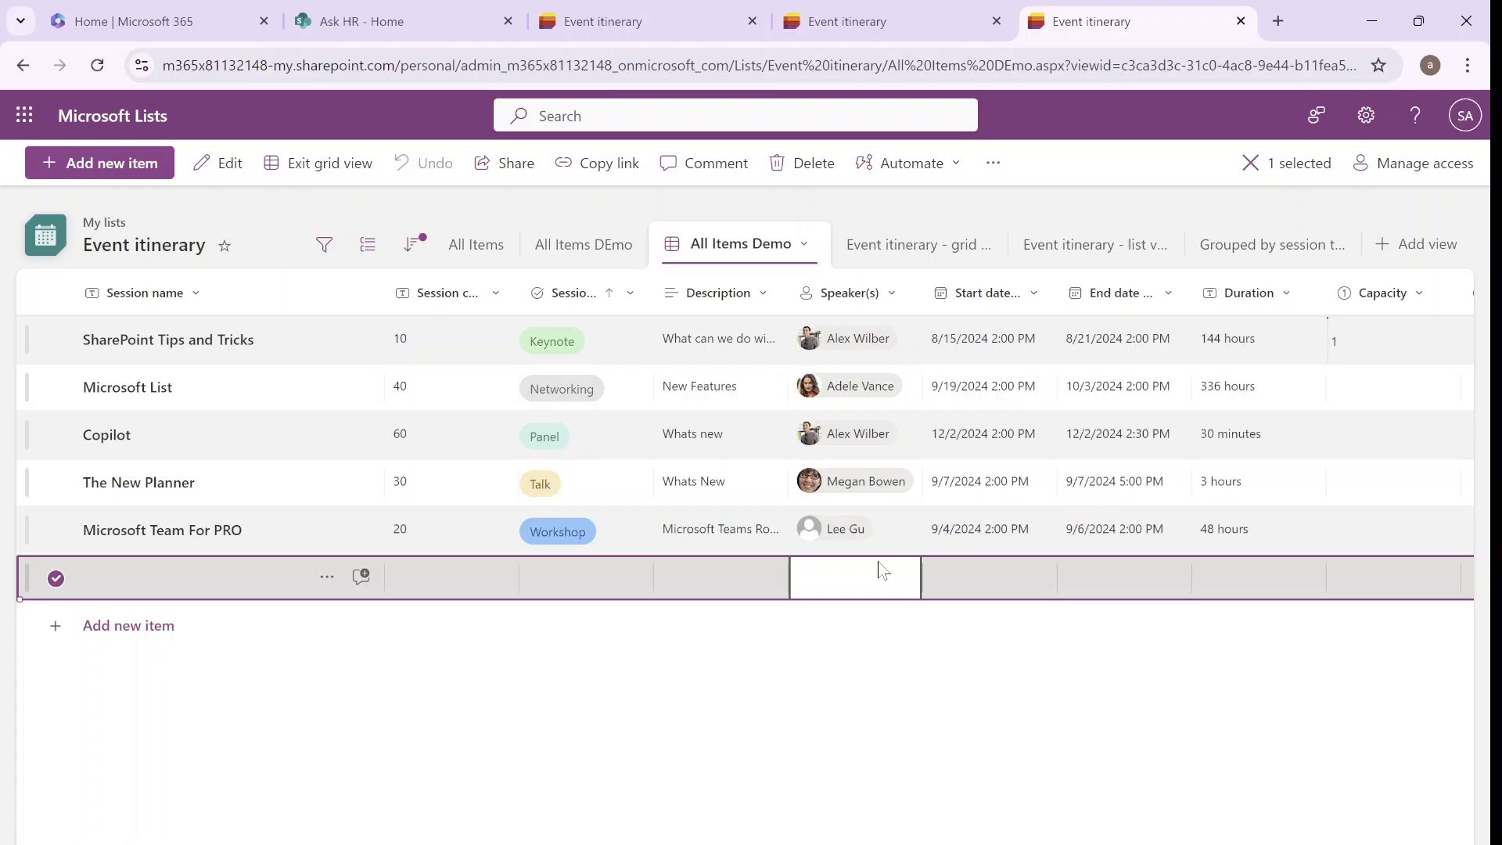
pyautogui.hscroll(1, 824, 518)
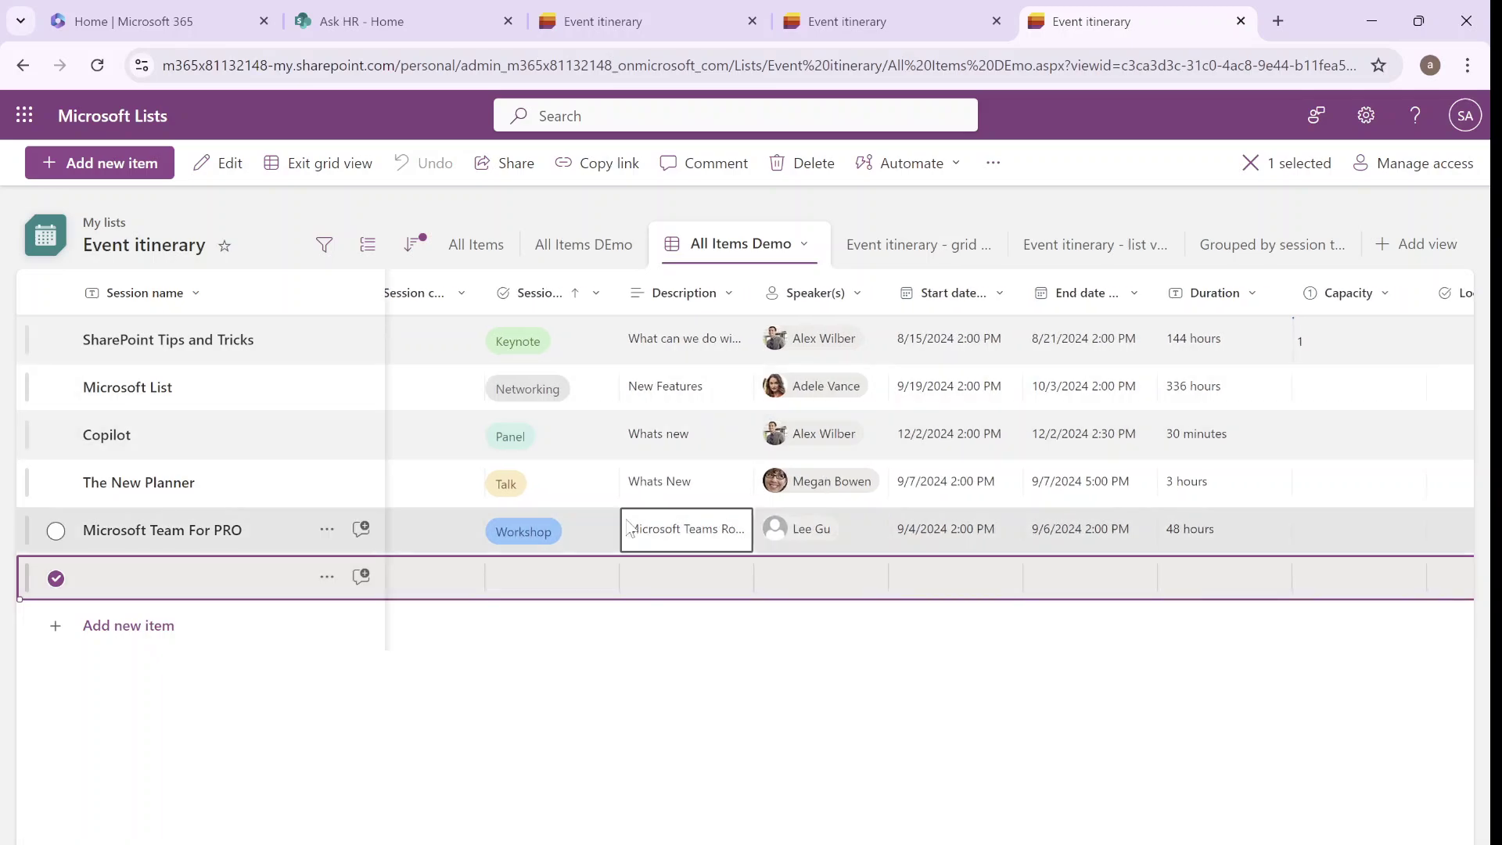
pyautogui.hscroll(-1, 856, 344)
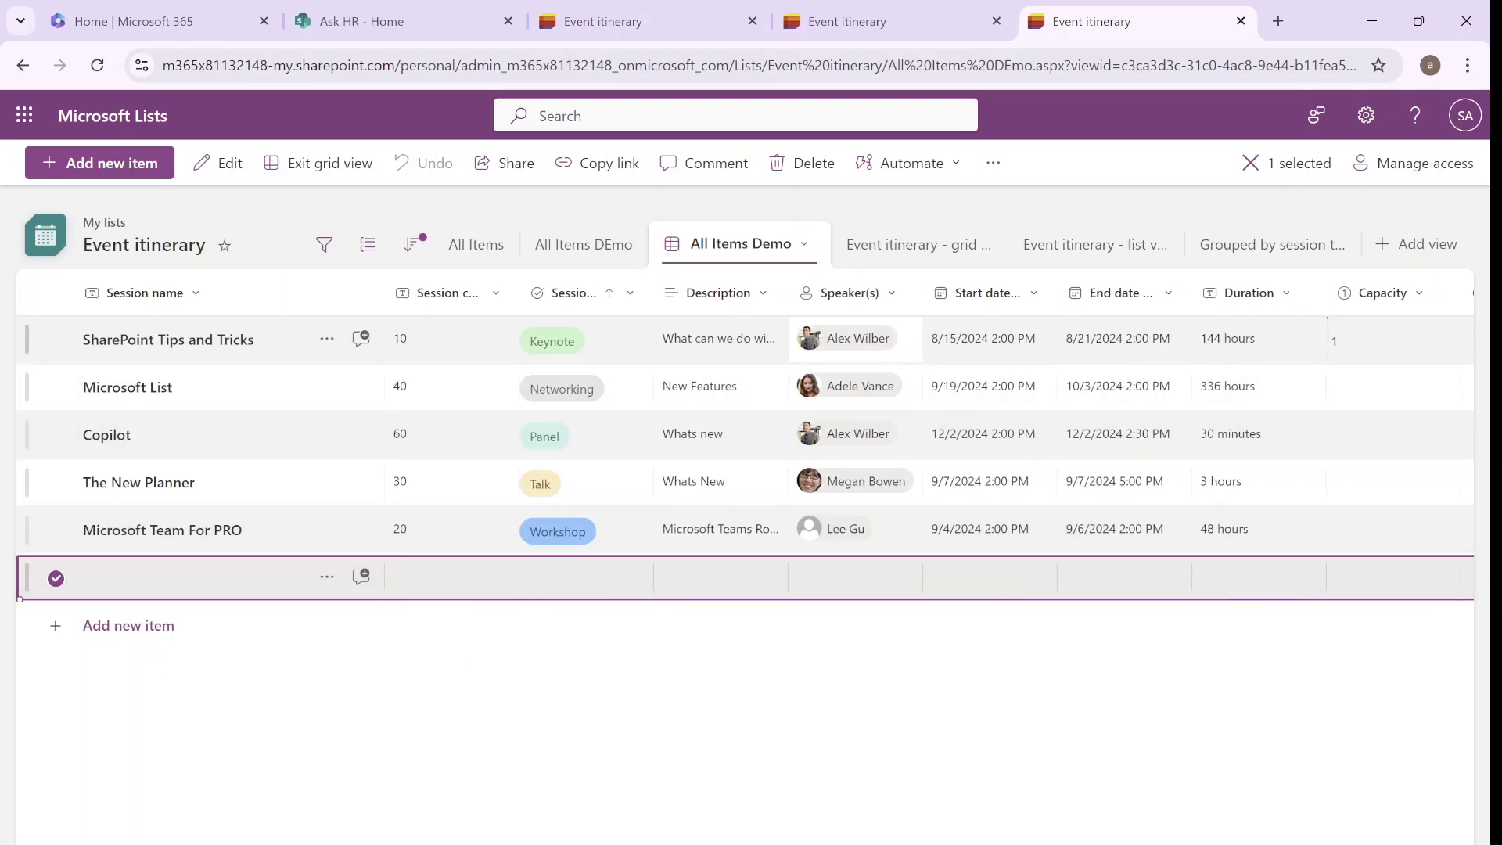
pyautogui.click(512, 743)
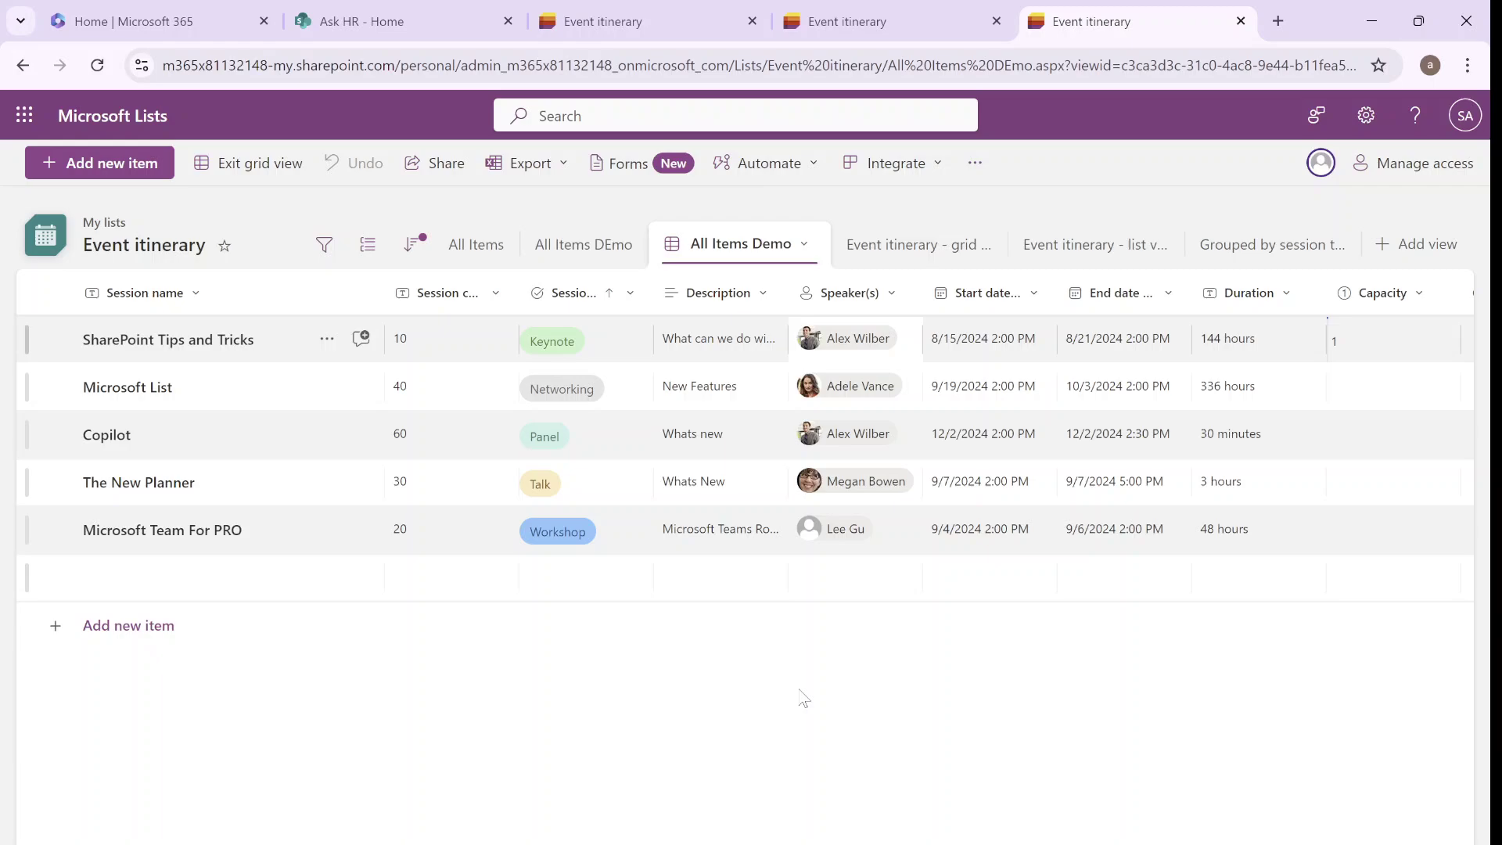
pyautogui.click(415, 247)
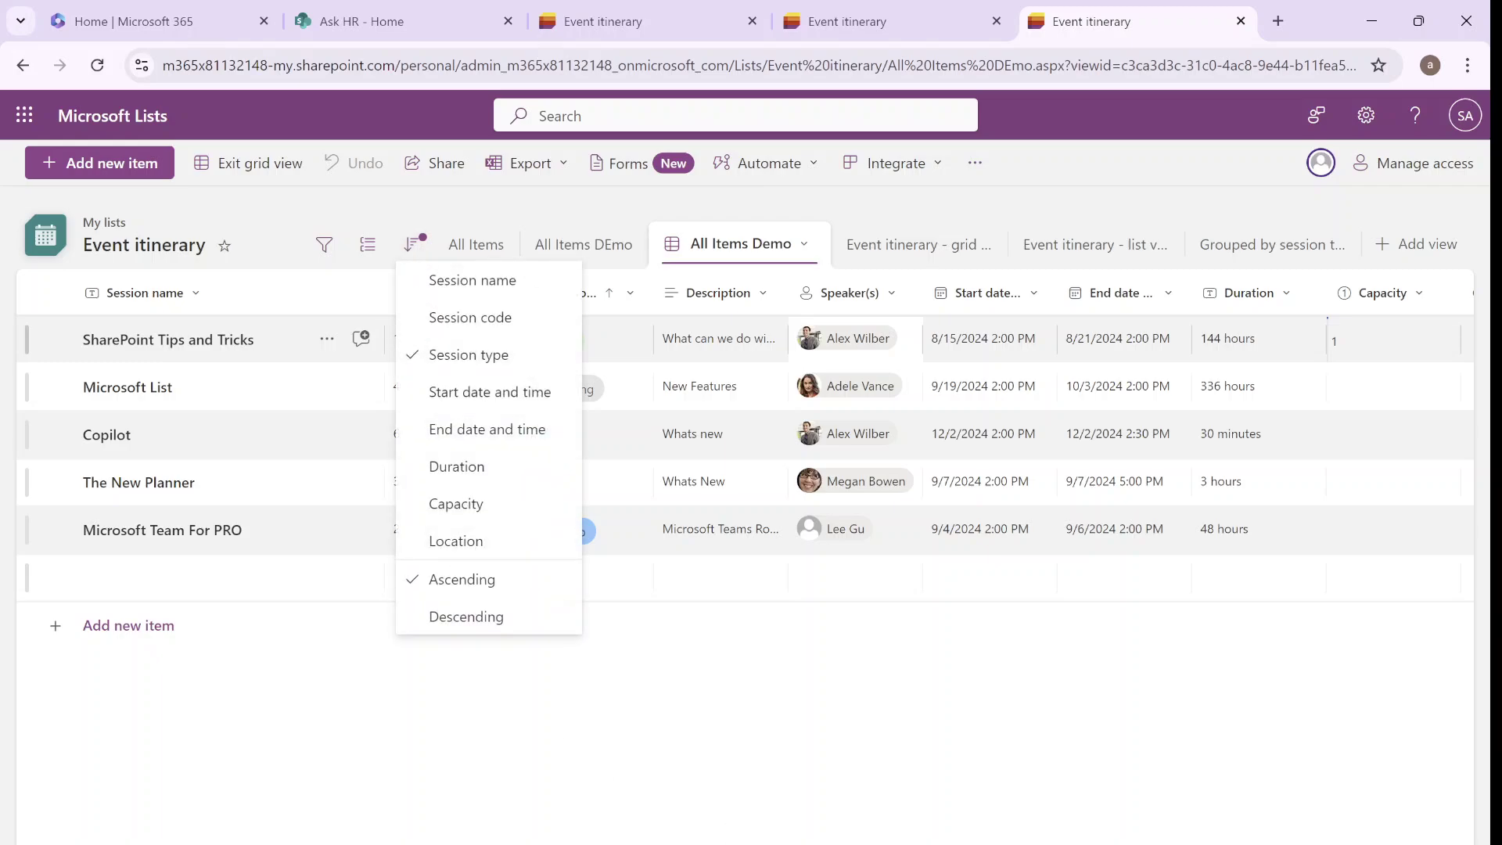
pyautogui.press('Escape')
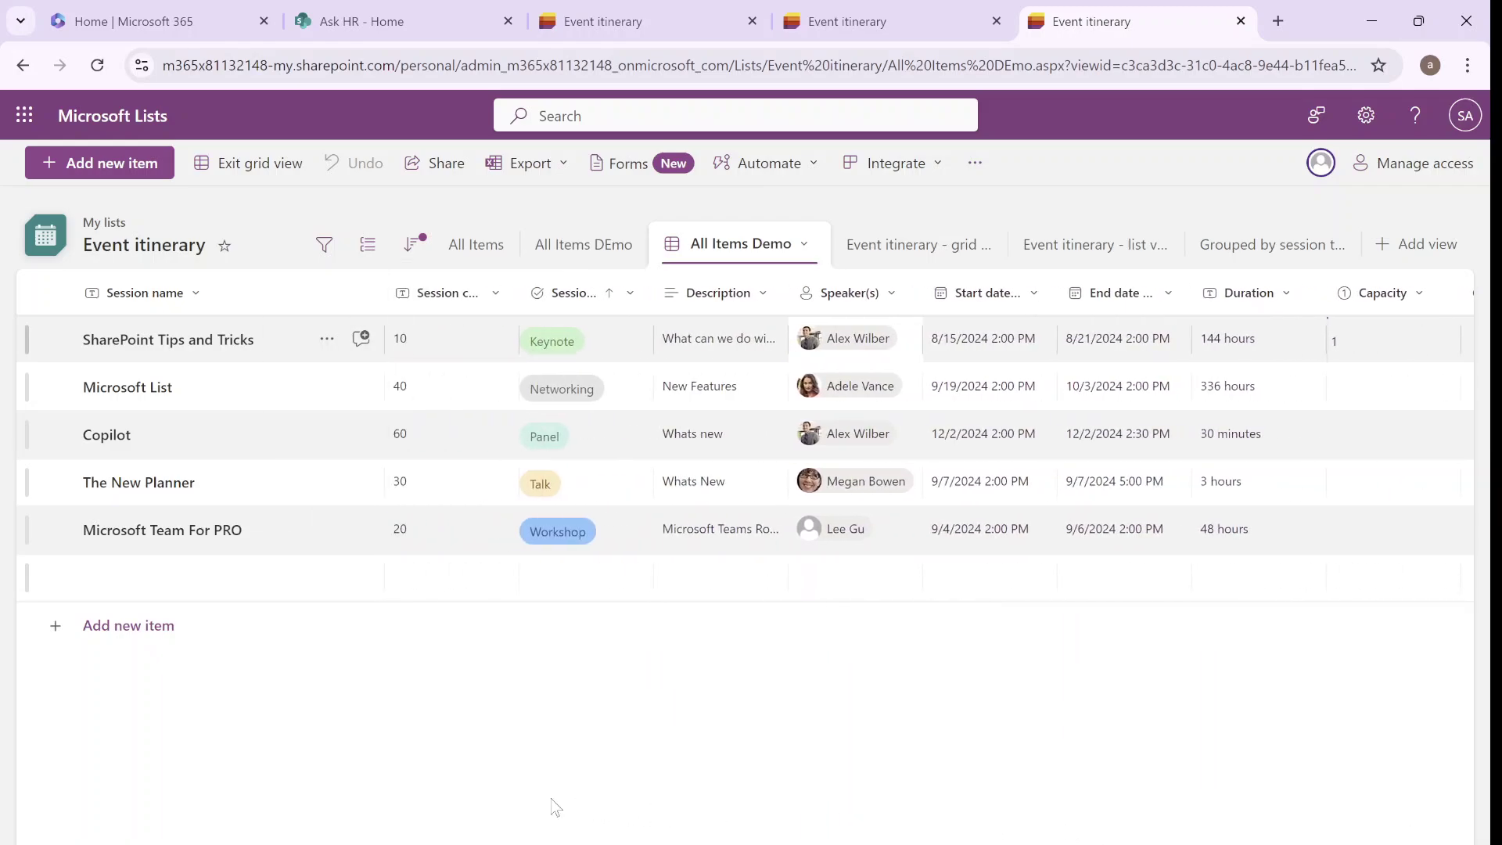
pyautogui.hscroll(5, 1305, 821)
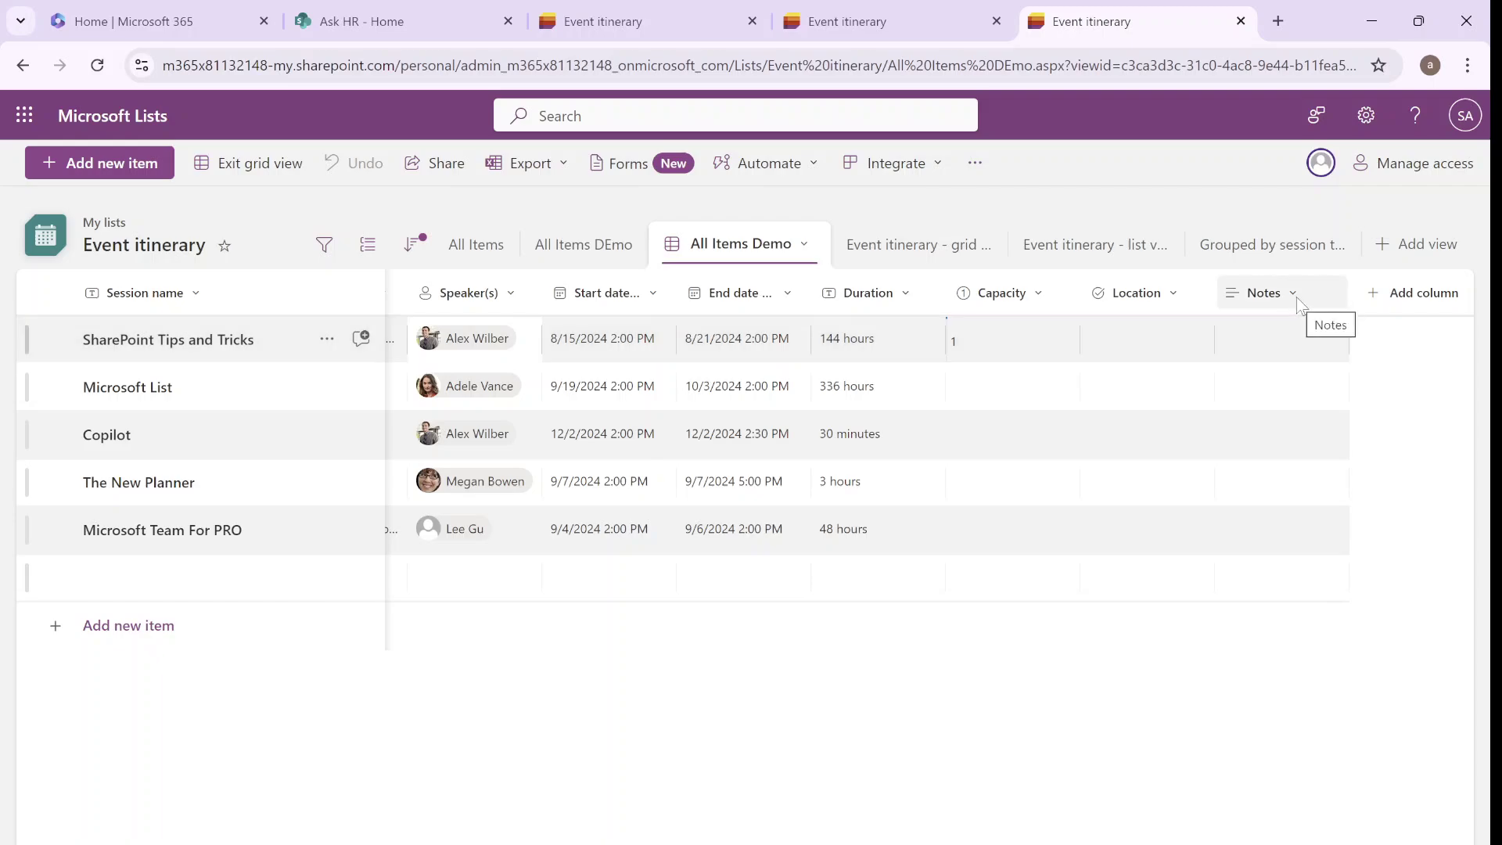
# Sort the All Items Demo rows A to Z by the Duration column
pyautogui.click(1297, 302)
pyautogui.click(1182, 297)
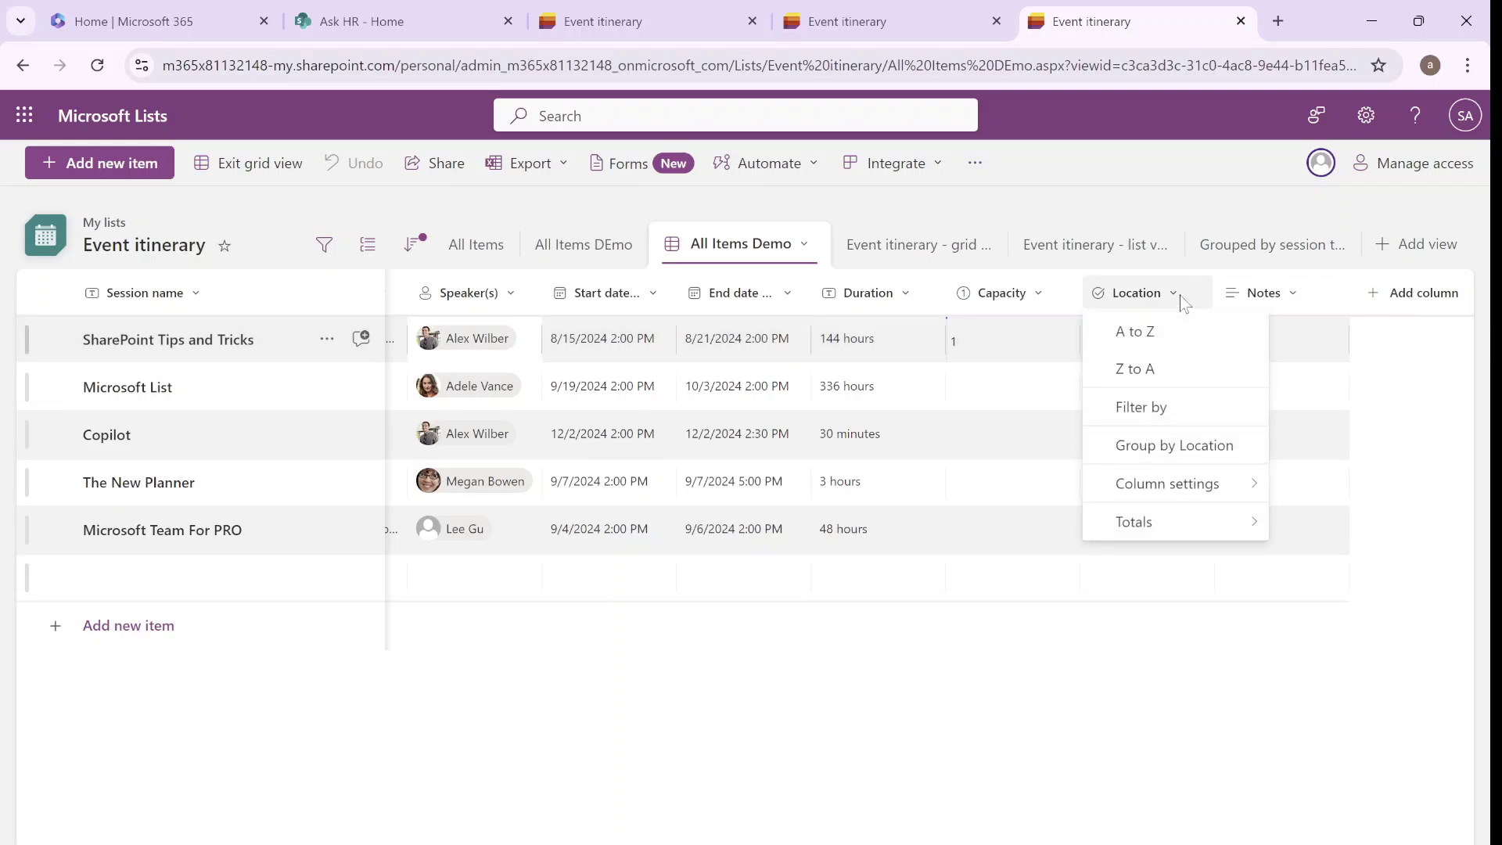
pyautogui.click(904, 296)
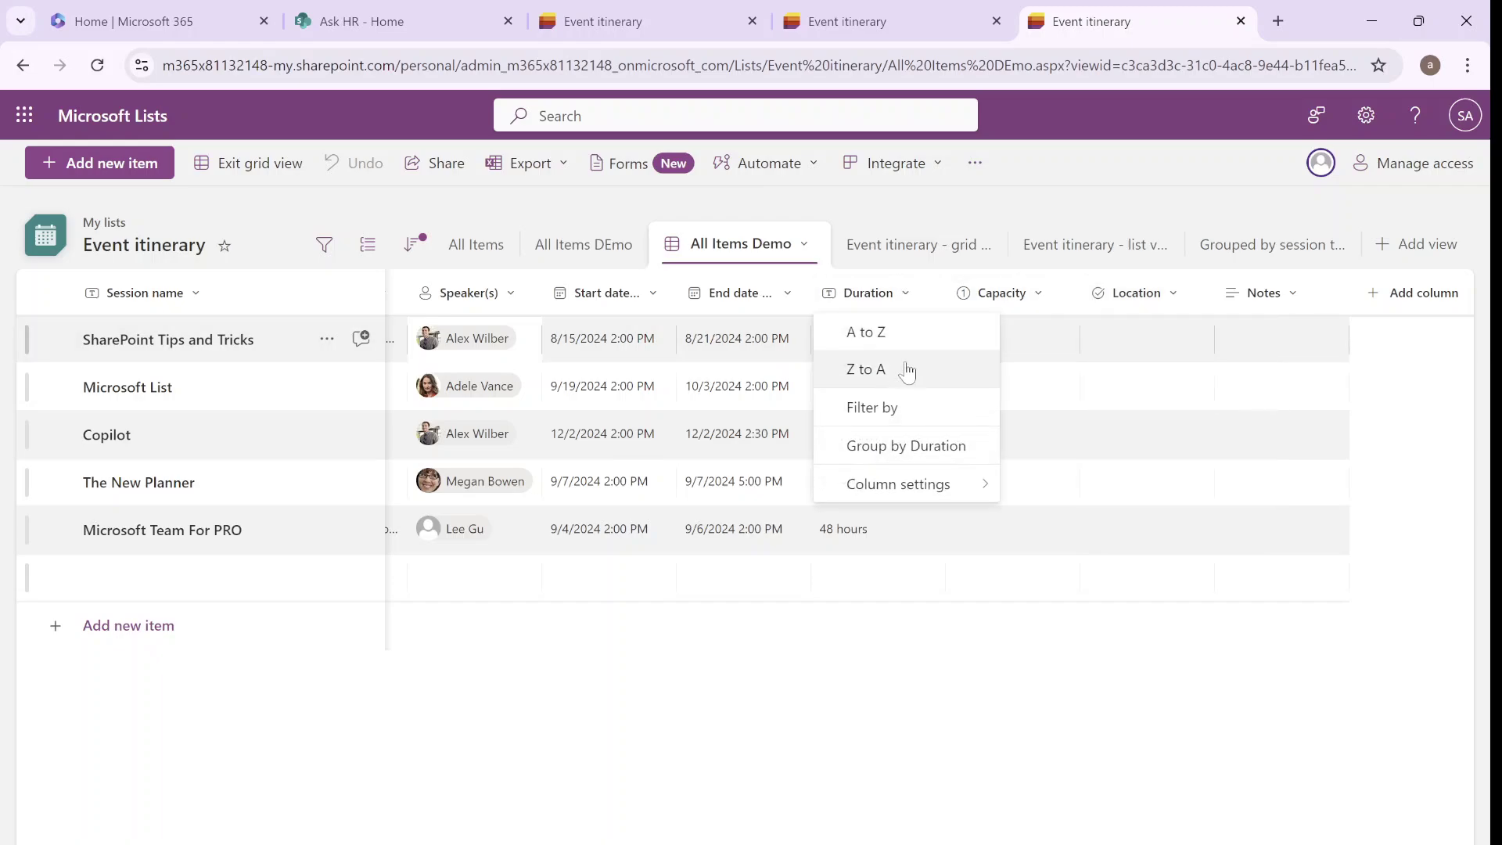
pyautogui.click(911, 341)
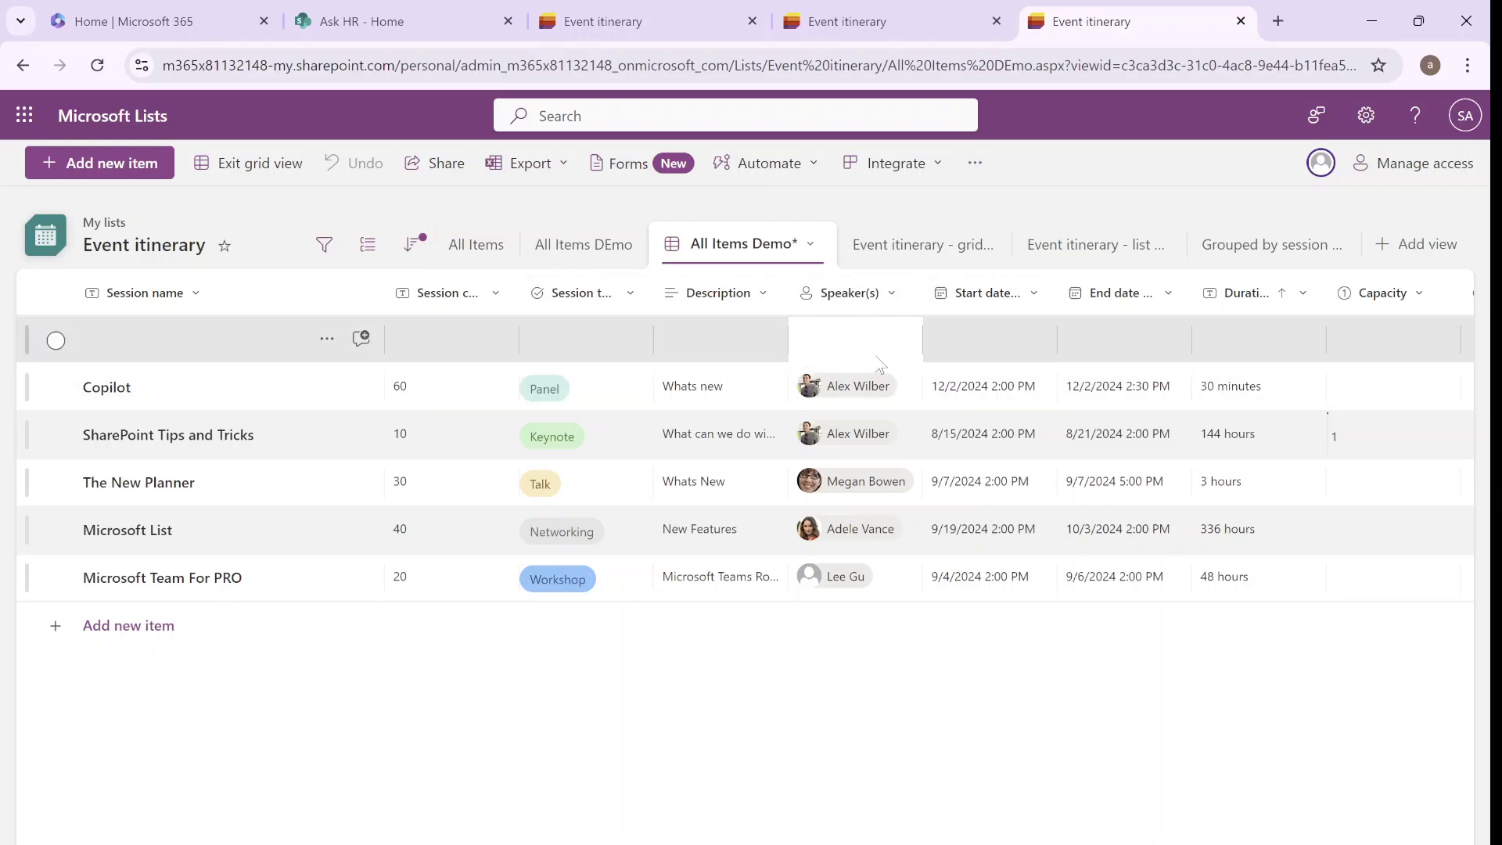
# Switch to the All Items DEmo view and open its Edit View settings page
pyautogui.click(461, 244)
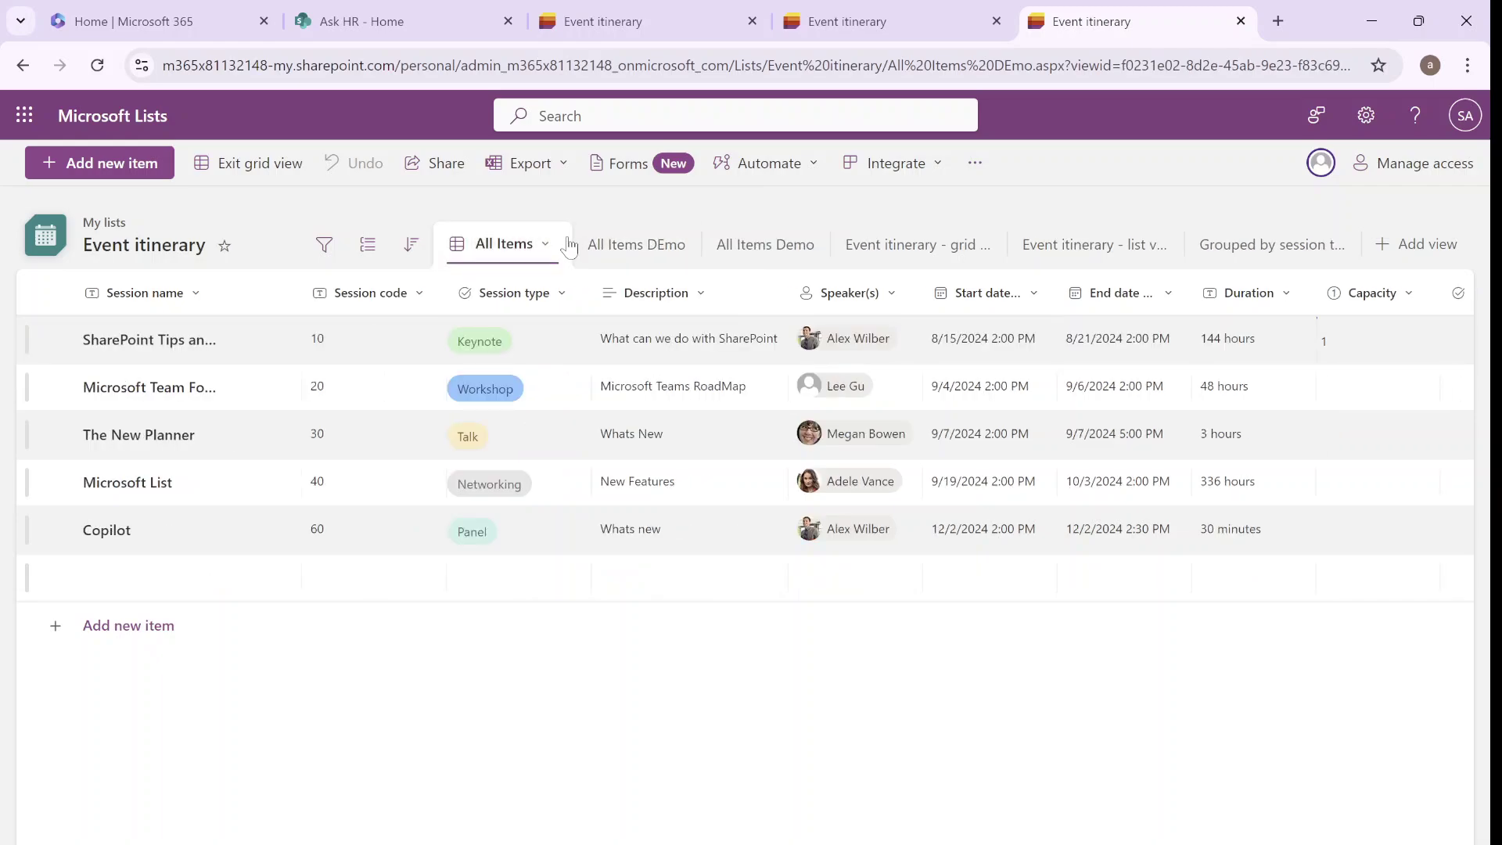
pyautogui.click(637, 246)
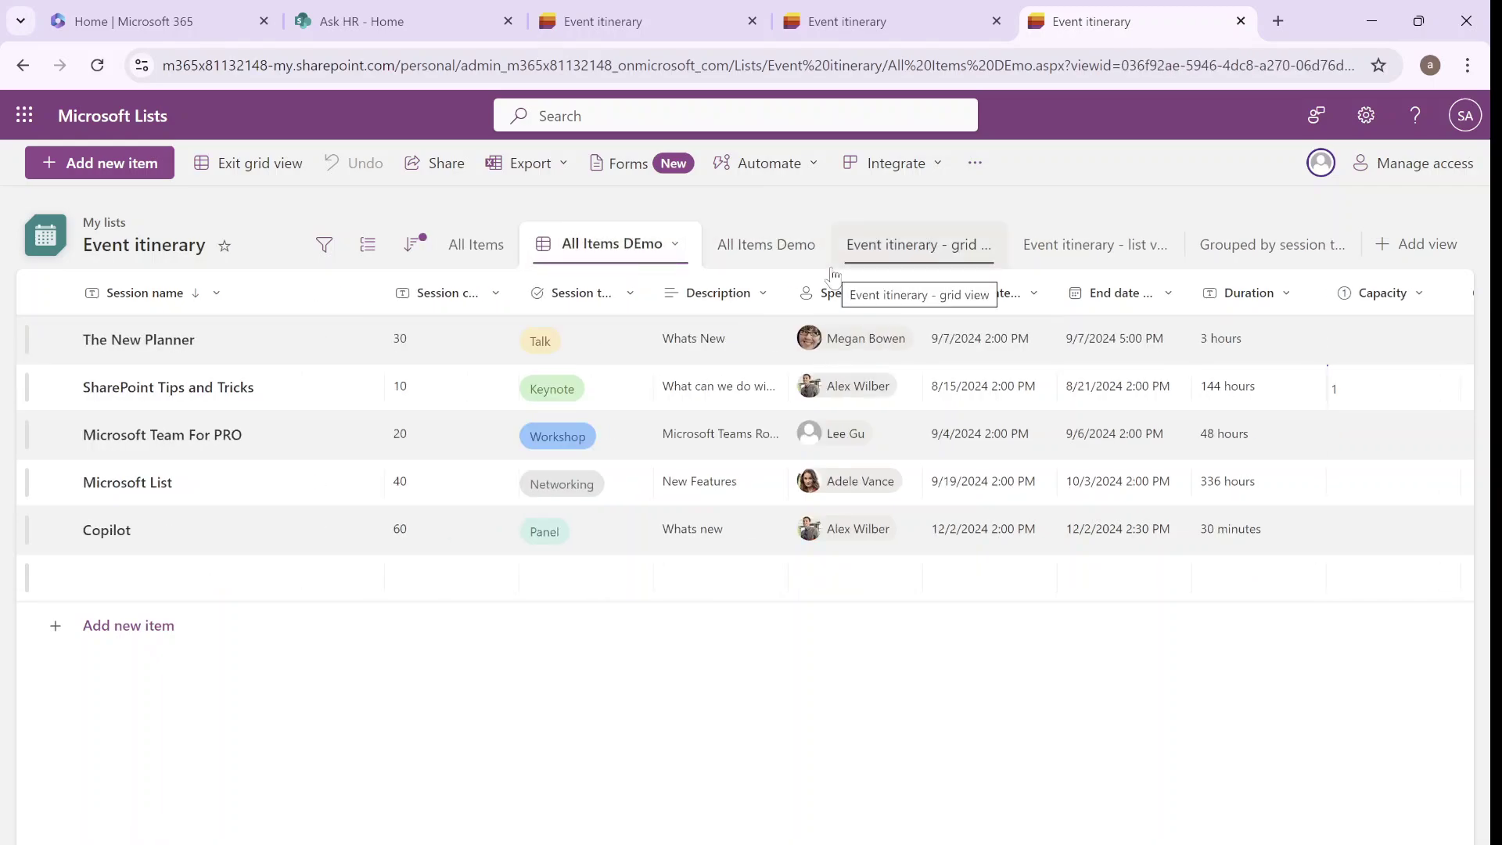
pyautogui.click(675, 245)
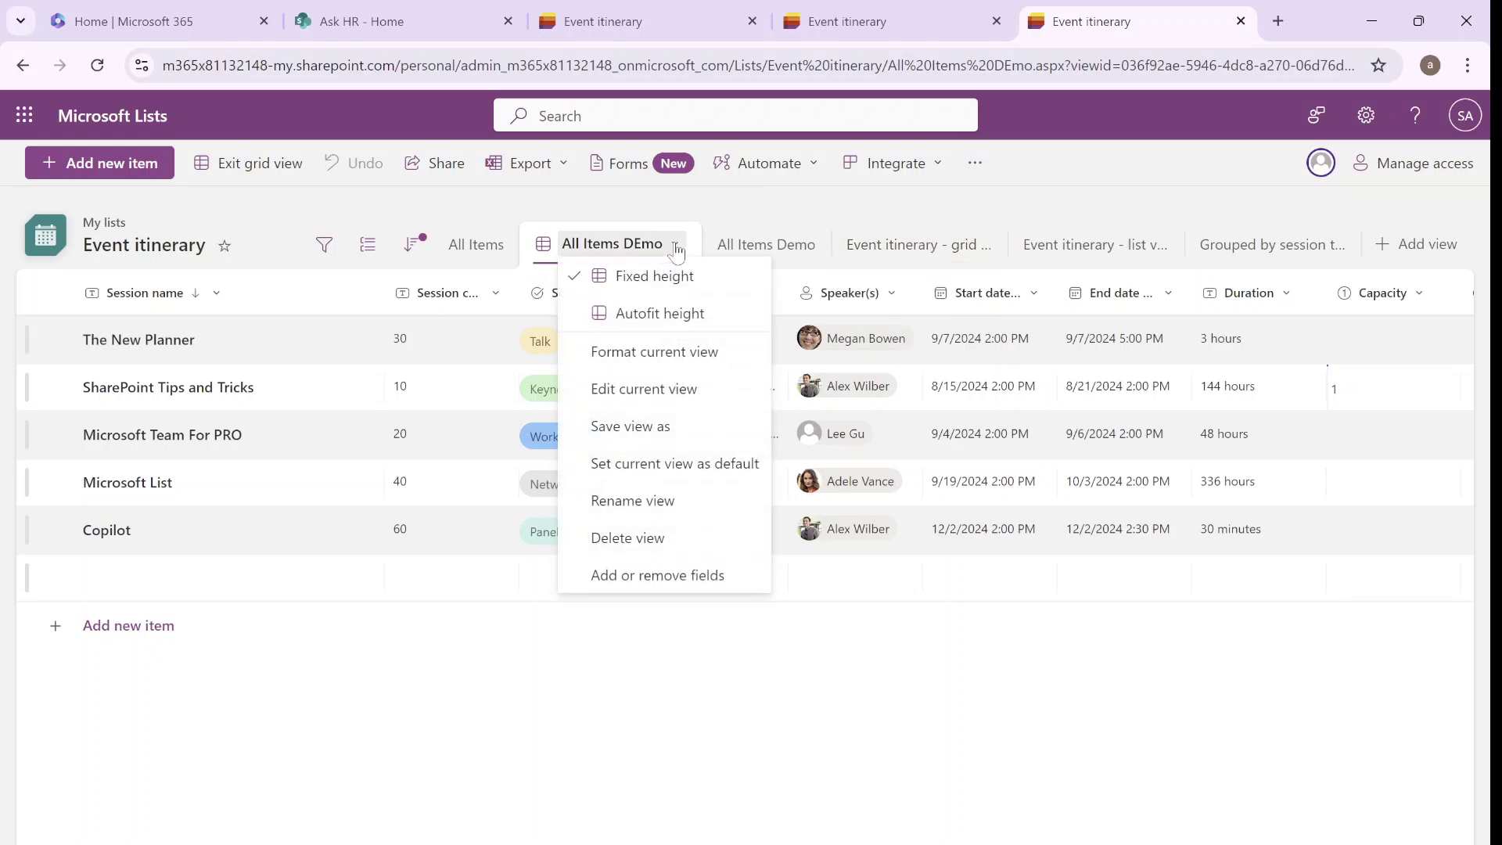
pyautogui.click(708, 391)
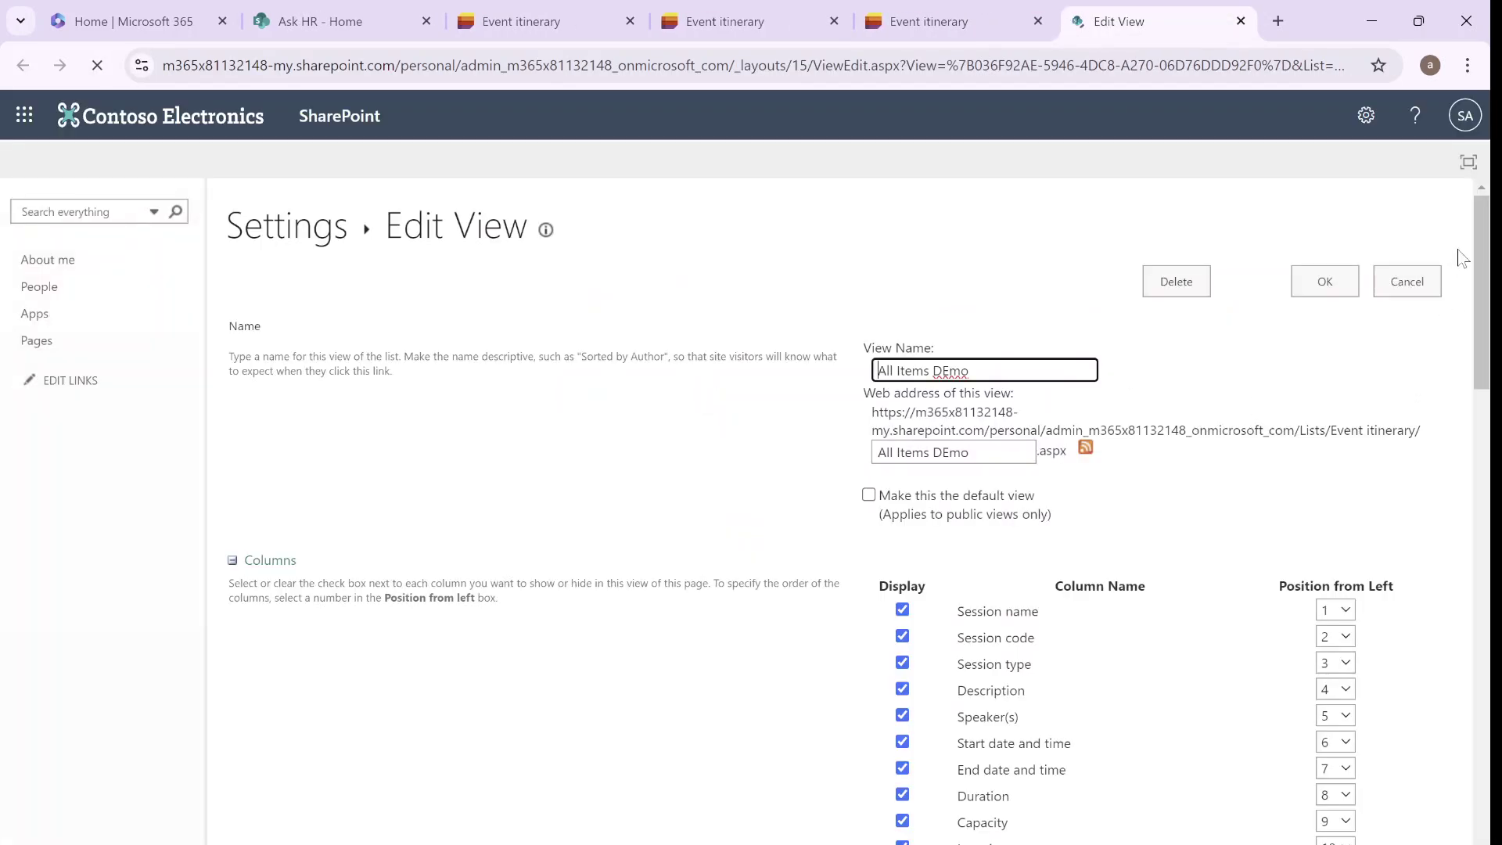
pyautogui.moveTo(1476, 239); pyautogui.dragTo(1469, 558)
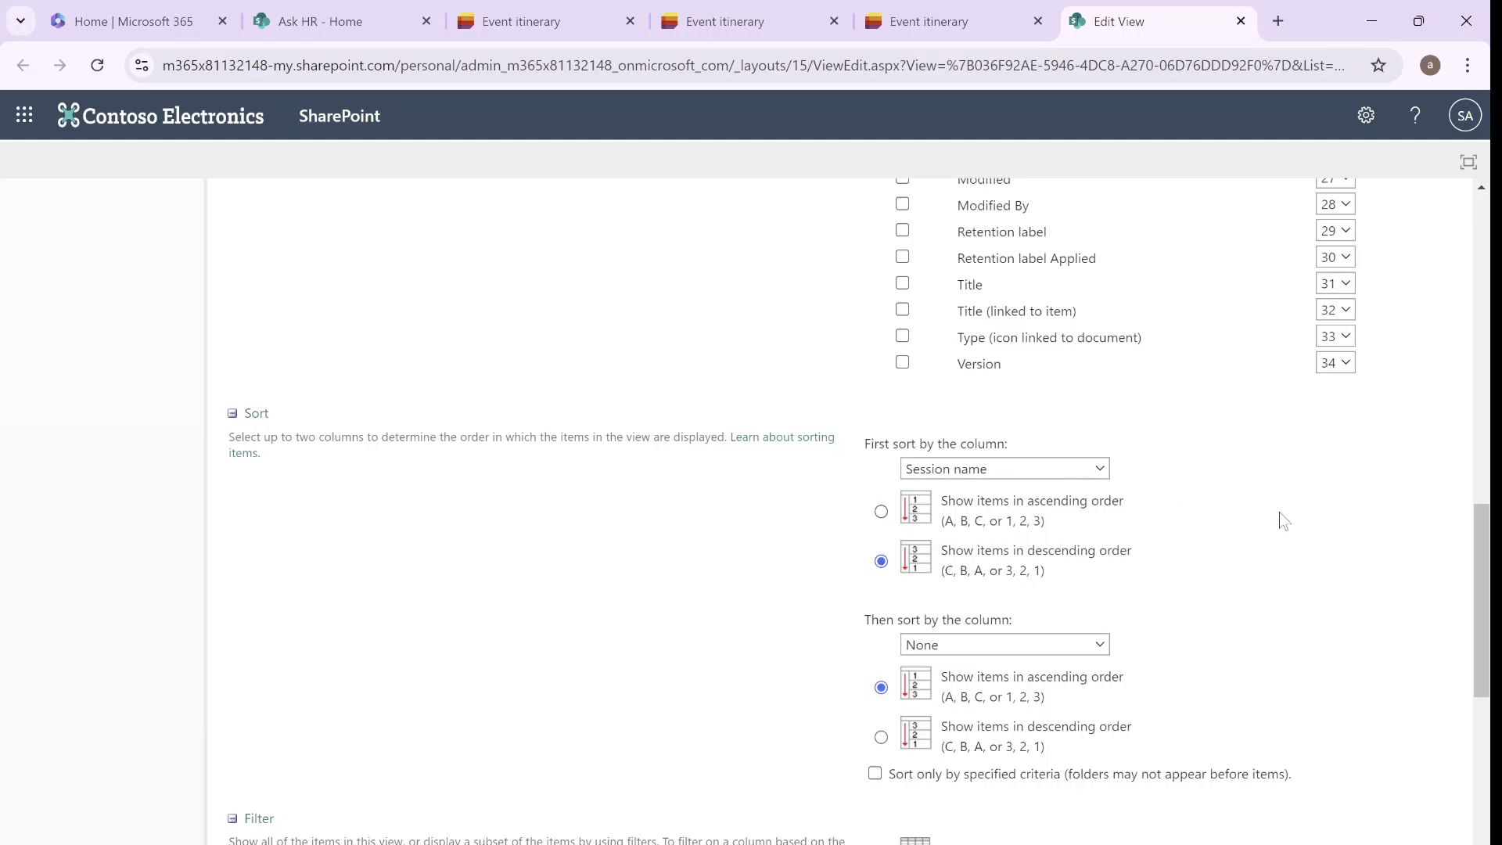
# Set the secondary sort column to Session code in ascending order
pyautogui.click(1091, 650)
pyautogui.moveTo(1096, 430); pyautogui.dragTo(1094, 552)
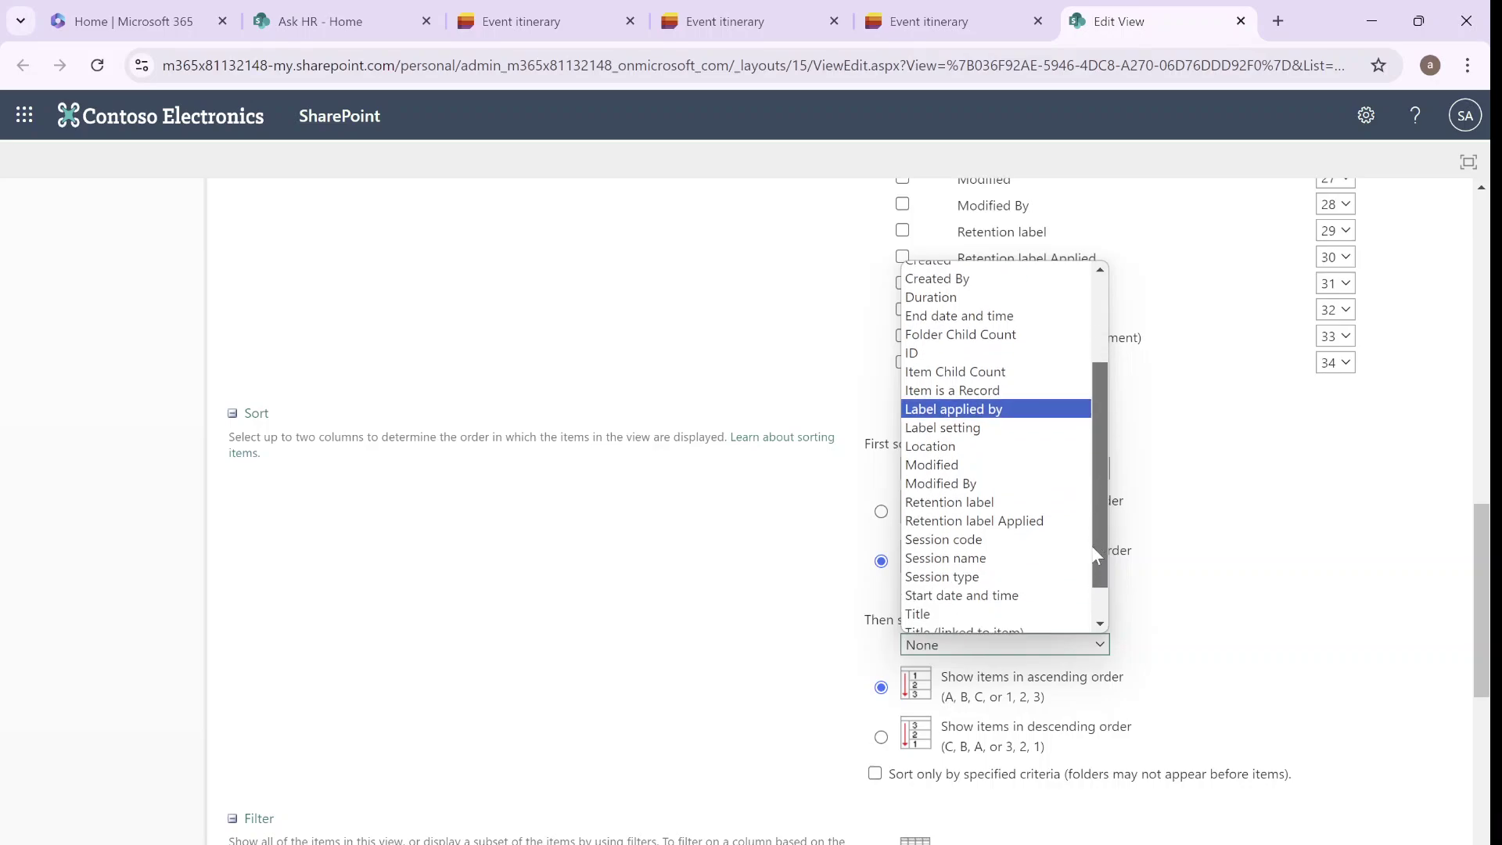
pyautogui.click(1015, 539)
pyautogui.click(1120, 648)
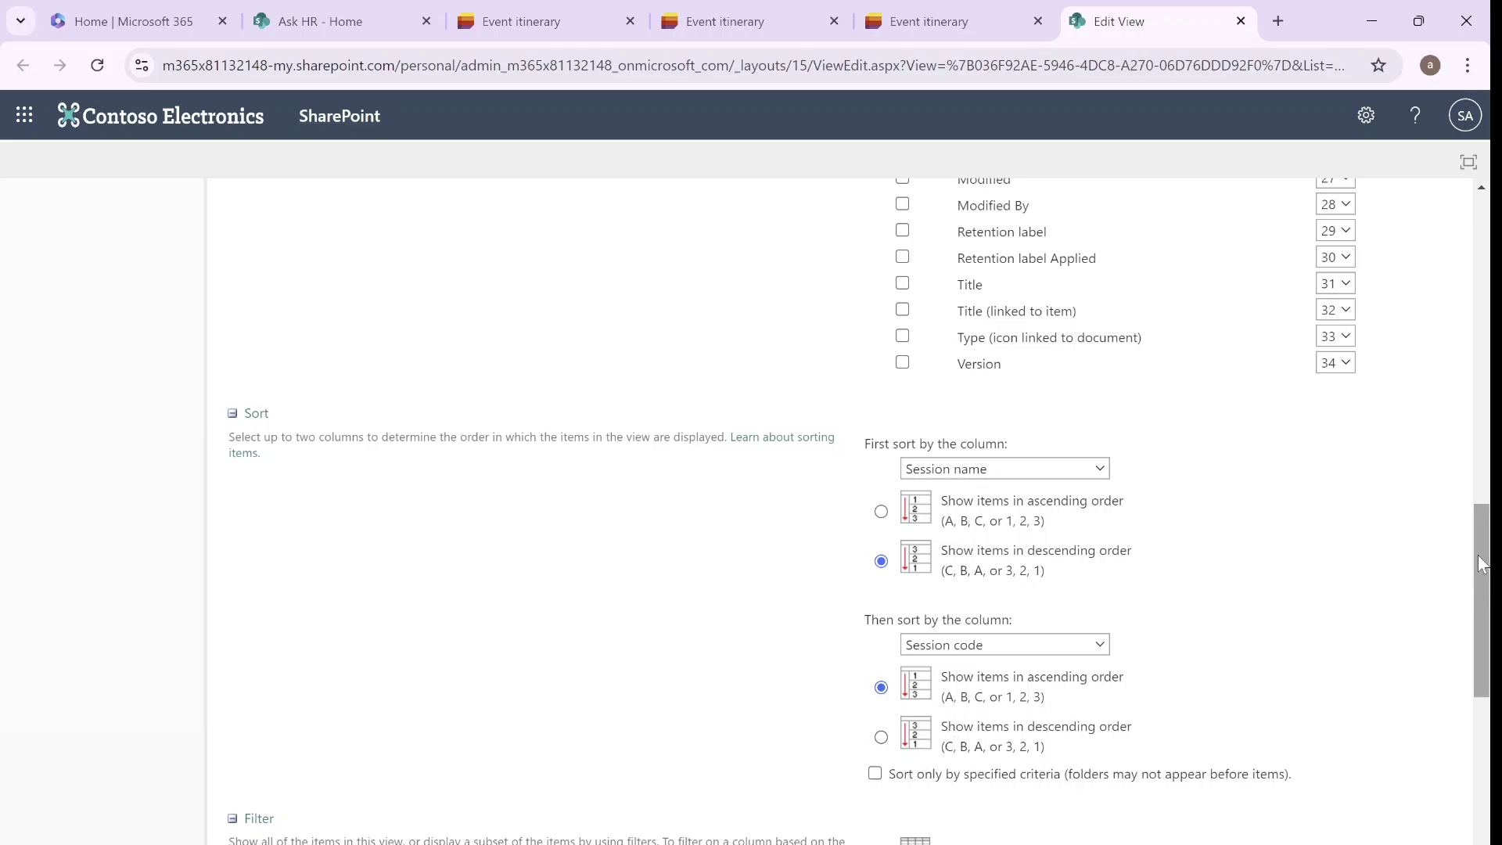
pyautogui.moveTo(1482, 583); pyautogui.dragTo(1469, 792)
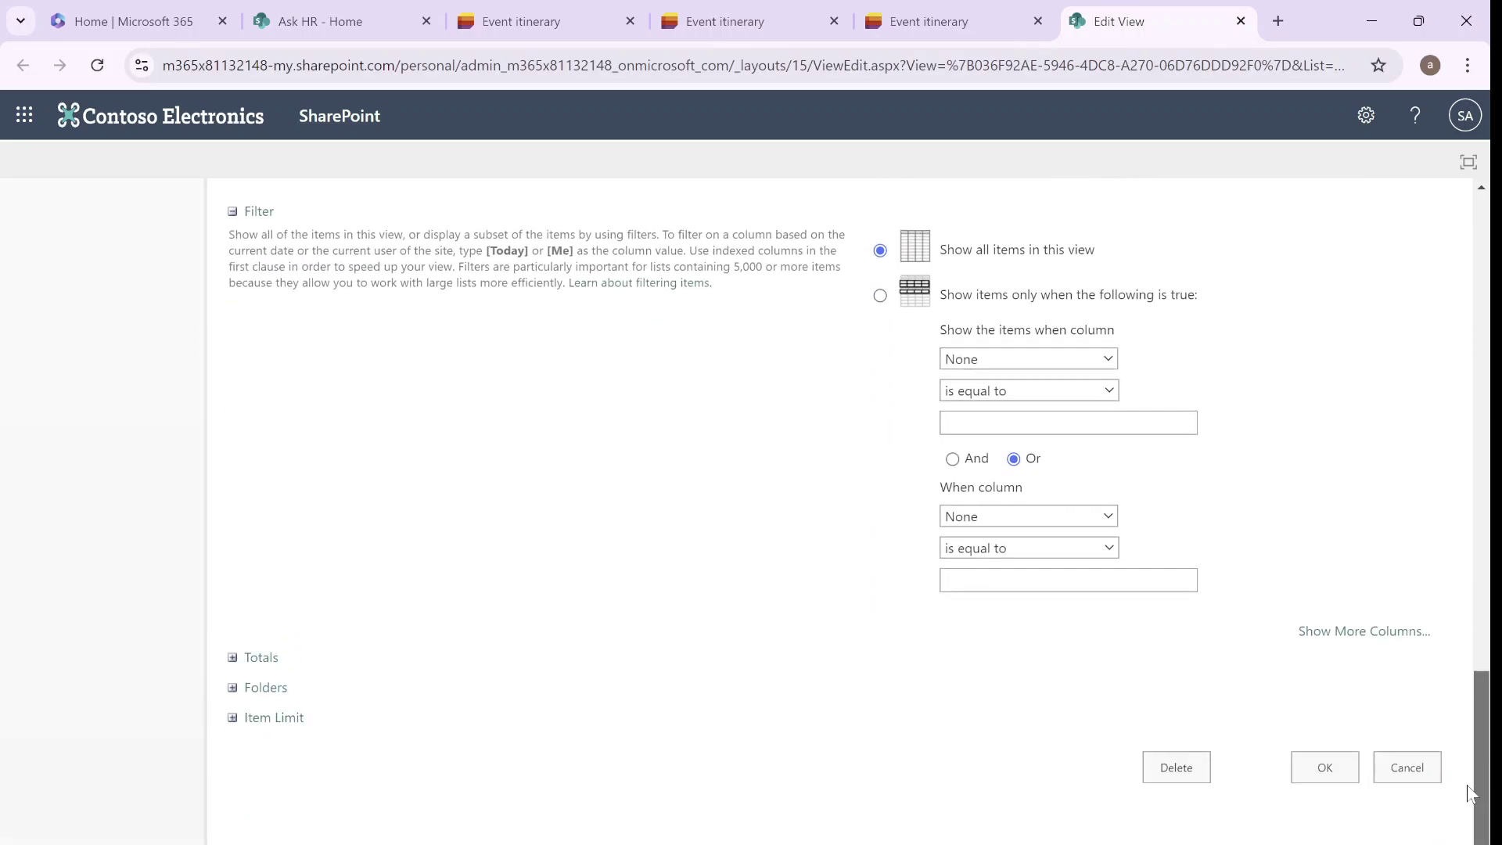
# Save the edited view sort settings and review the list's sort menu and All Items options
pyautogui.click(1342, 779)
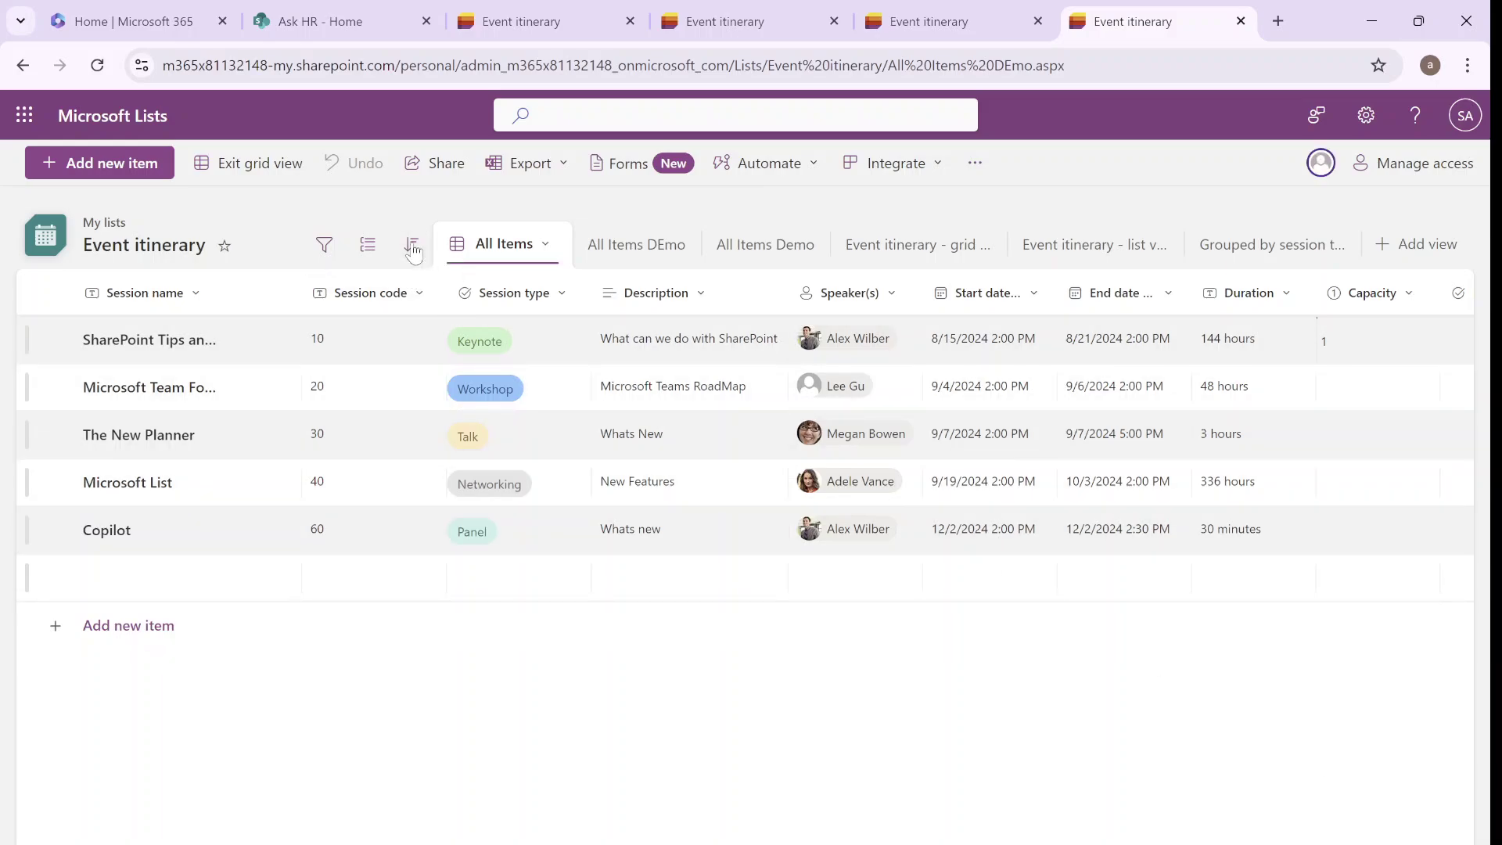
pyautogui.click(413, 248)
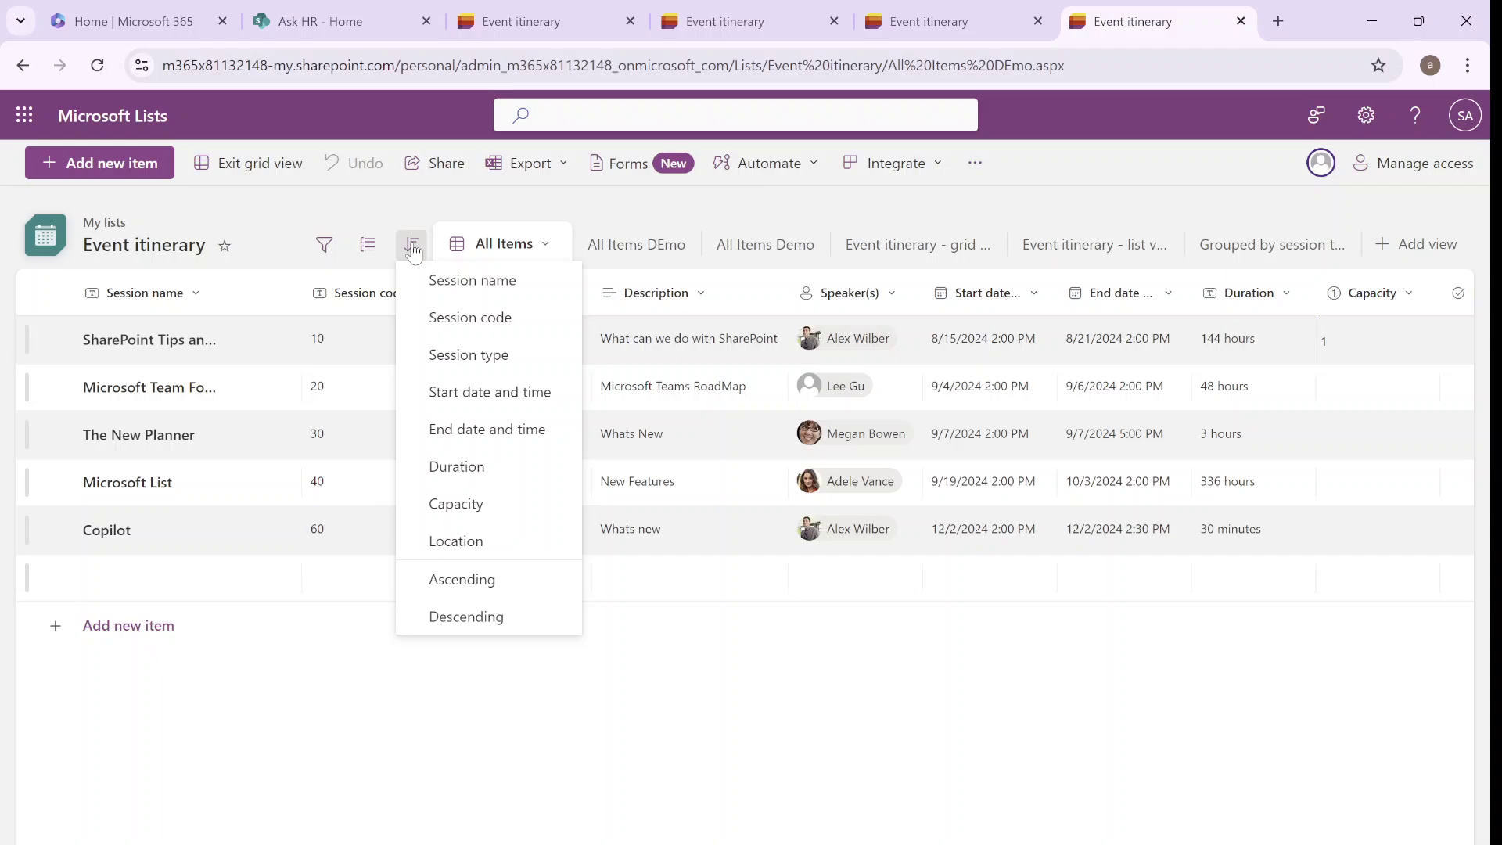
pyautogui.hscroll(5, 912, 711)
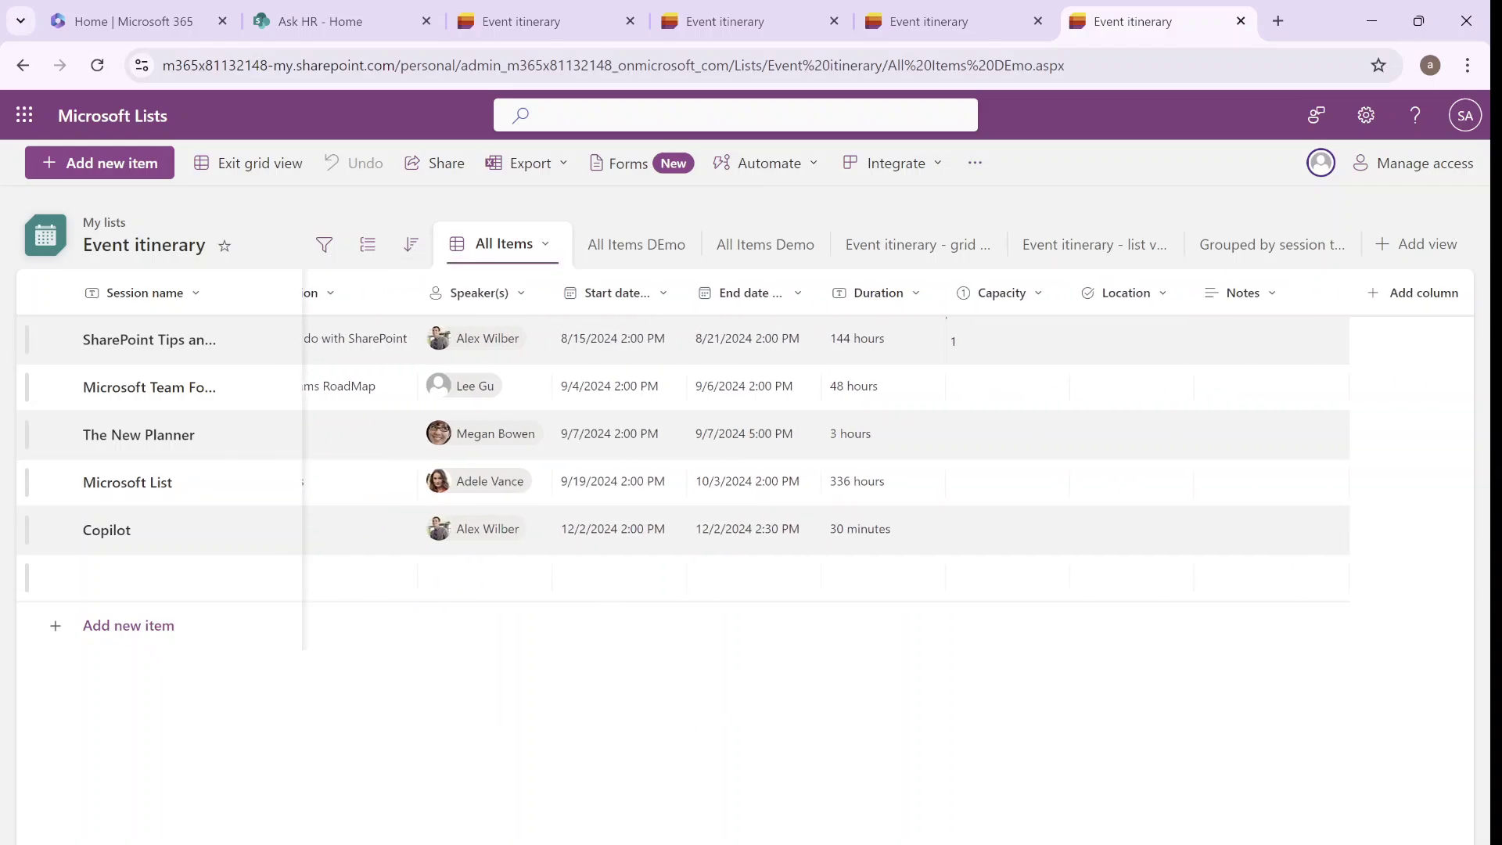
pyautogui.hscroll(-5, 884, 430)
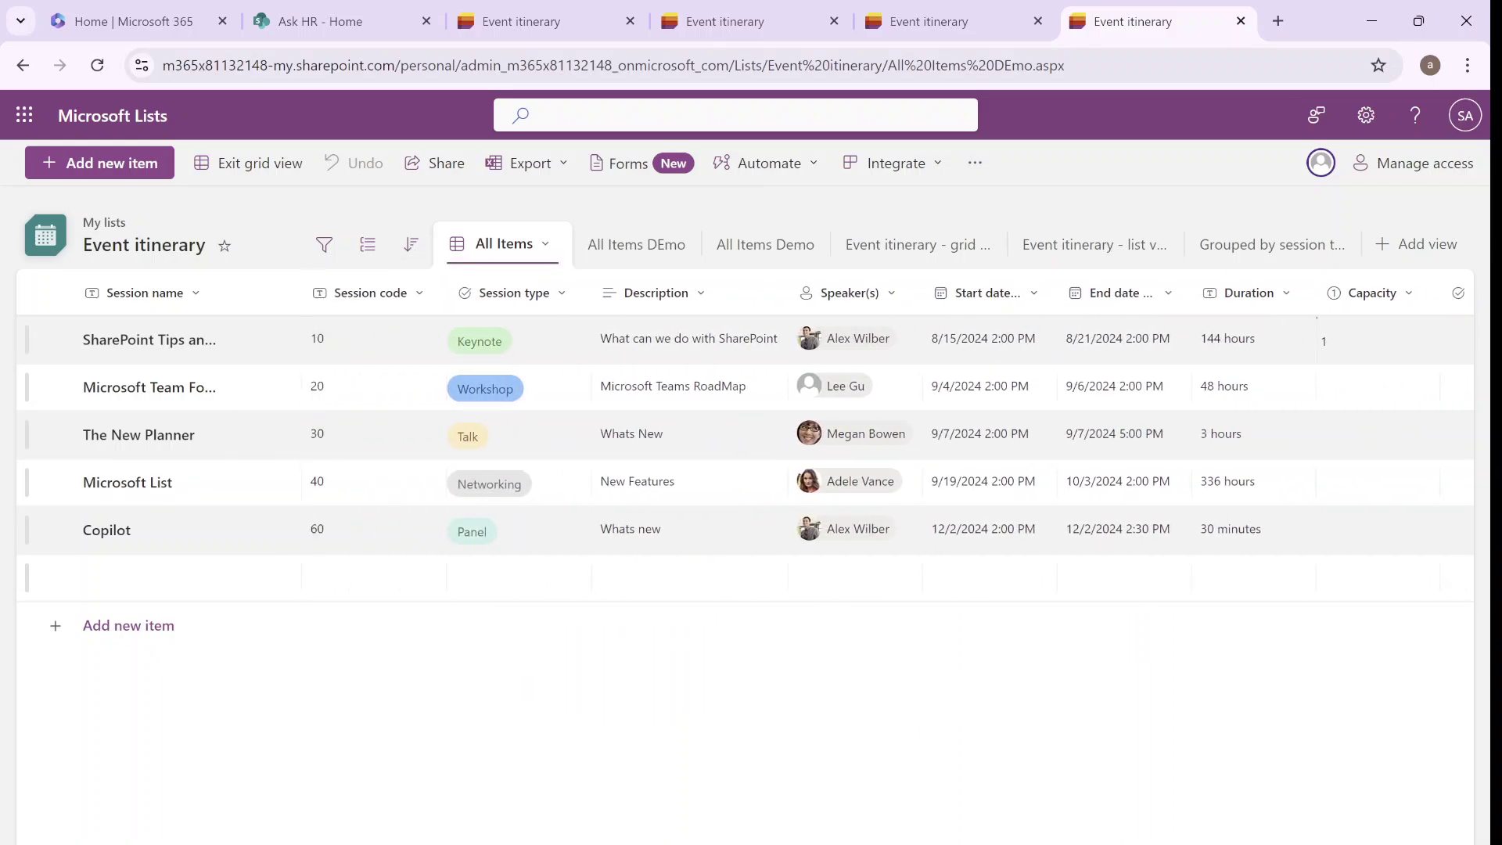
pyautogui.hscroll(2, 743, 430)
pyautogui.hscroll(-2, 743, 430)
pyautogui.click(546, 245)
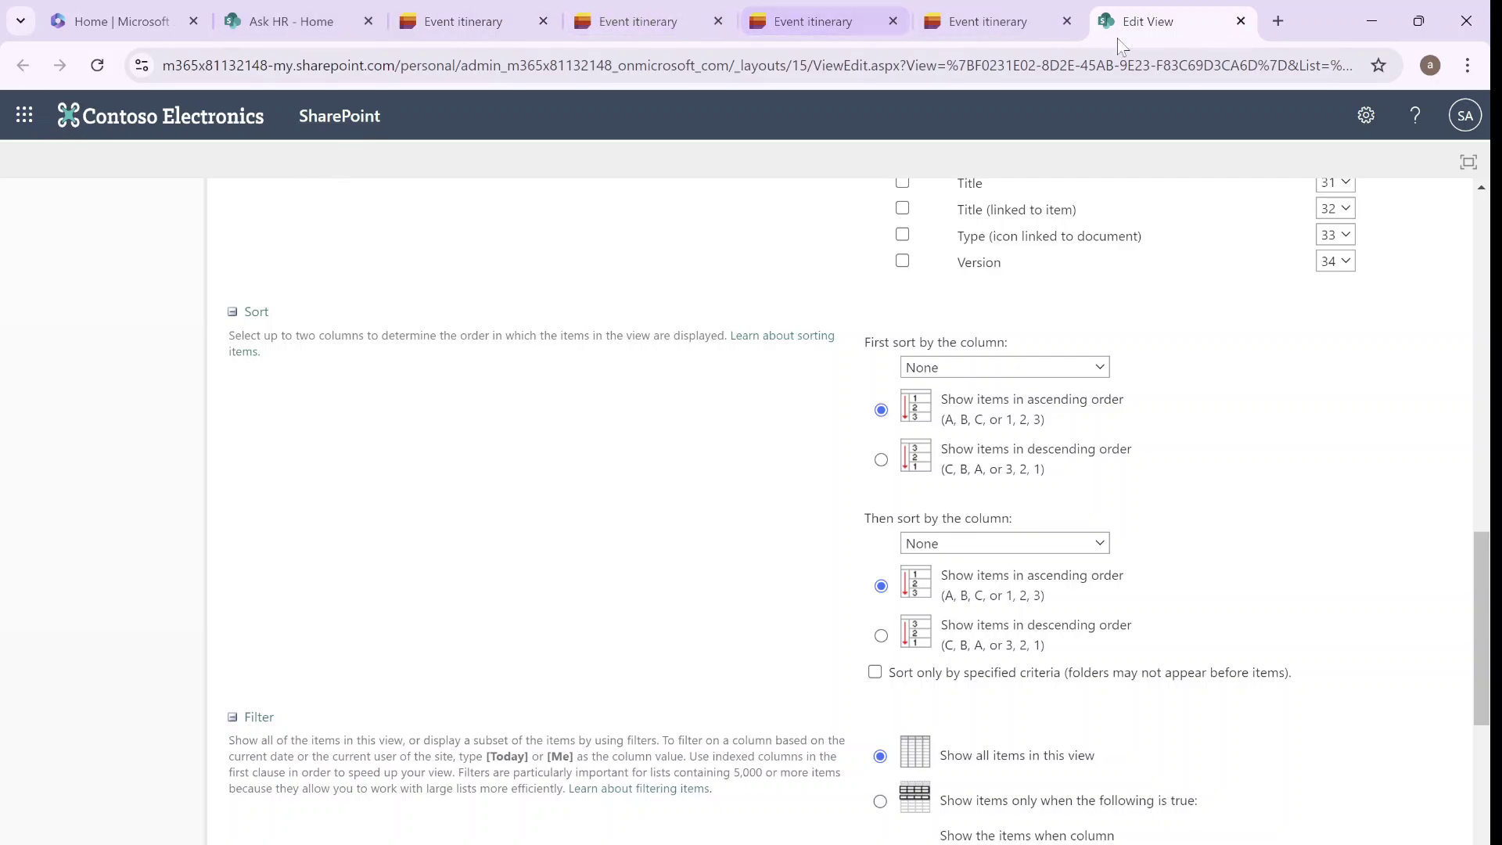
# Close the extra editing tab, then set All Items DEmo's secondary sort to None and save
pyautogui.click(1240, 21)
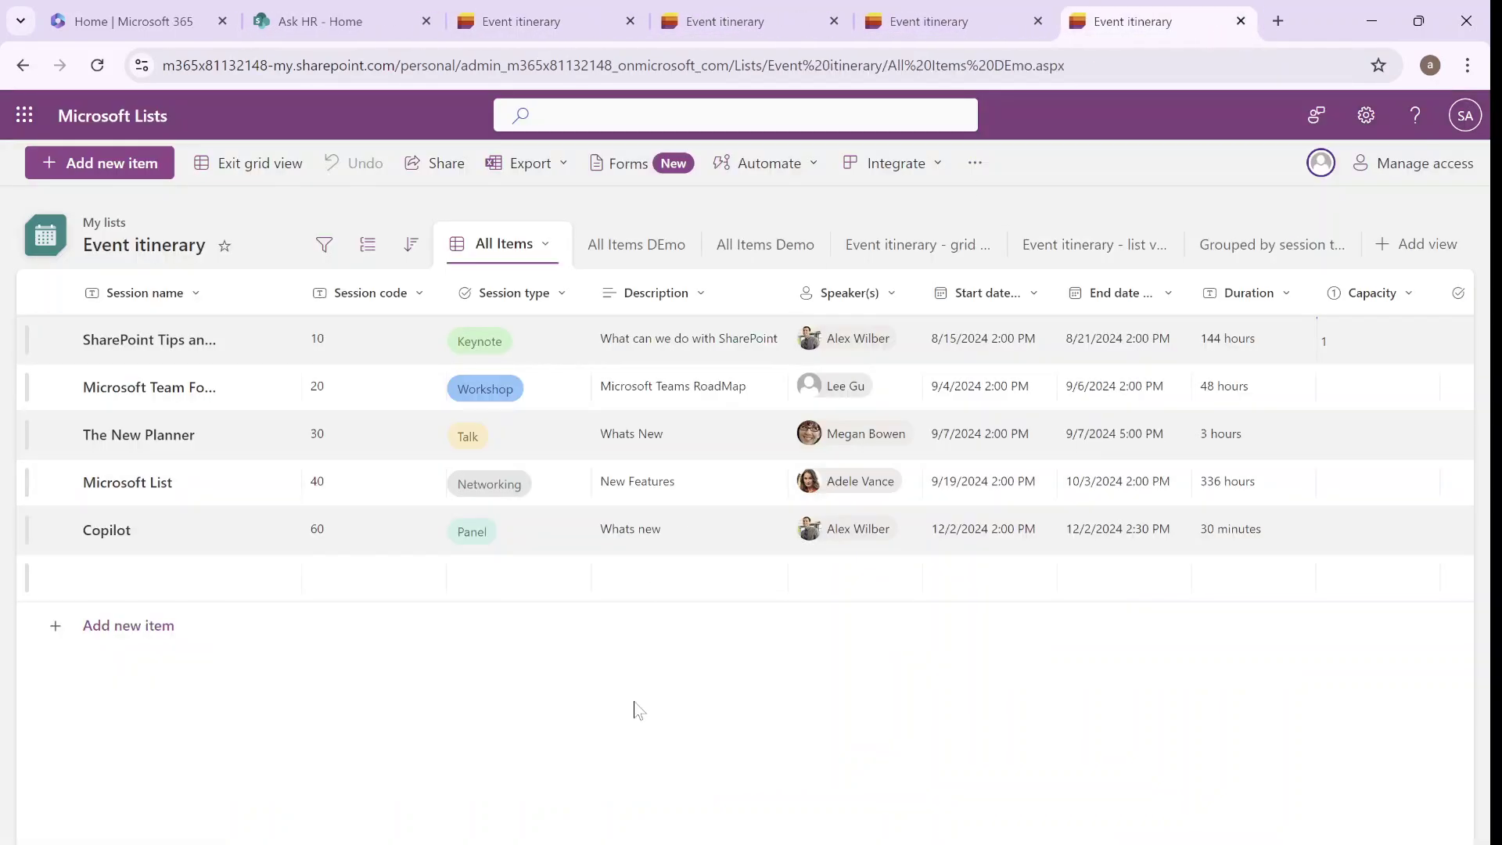
pyautogui.click(667, 257)
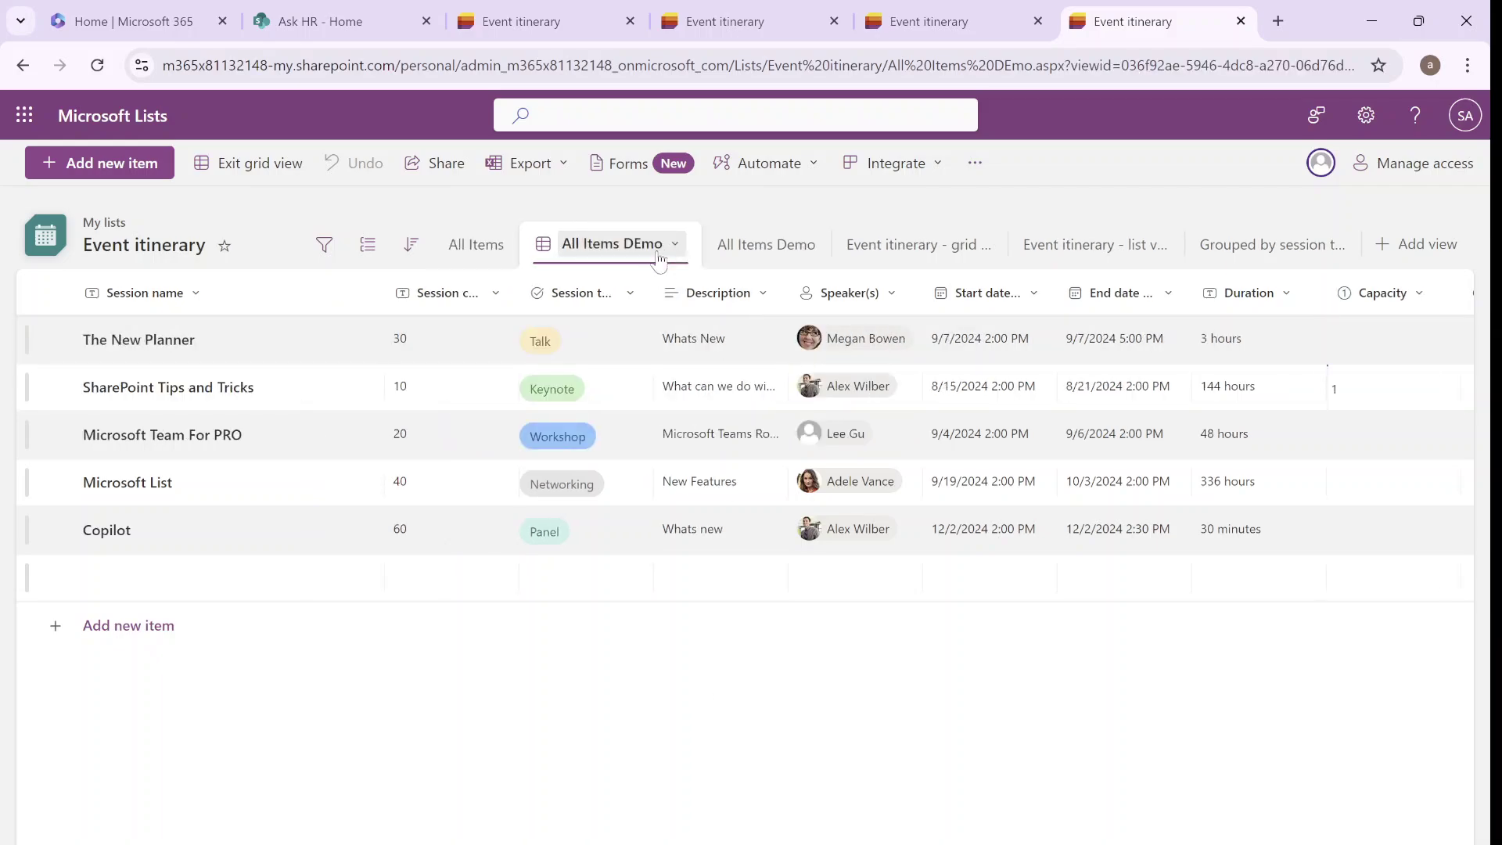
pyautogui.click(672, 244)
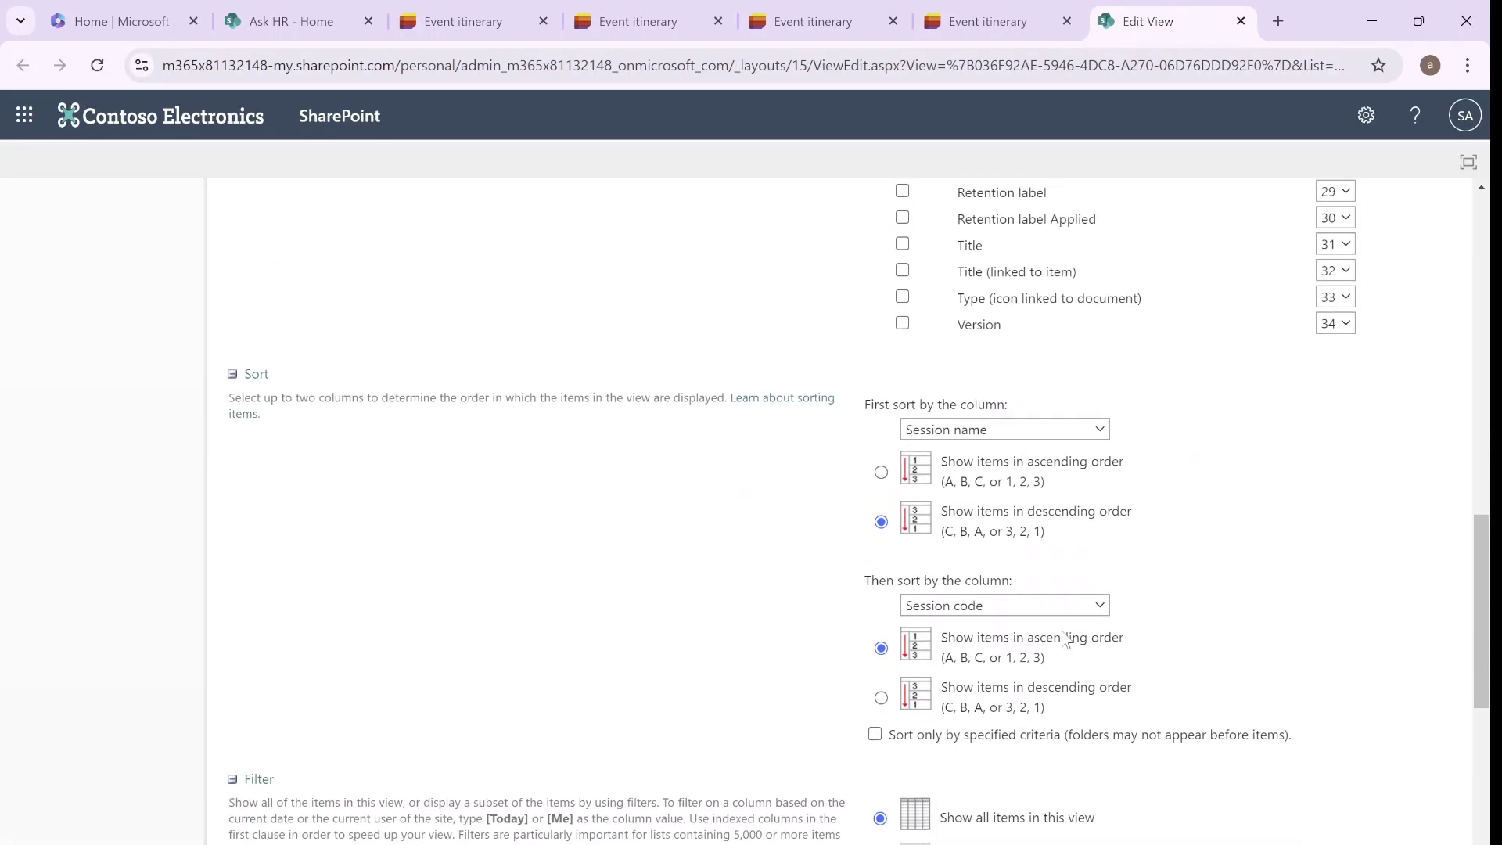
pyautogui.click(992, 607)
pyautogui.moveTo(1096, 465); pyautogui.dragTo(1095, 381)
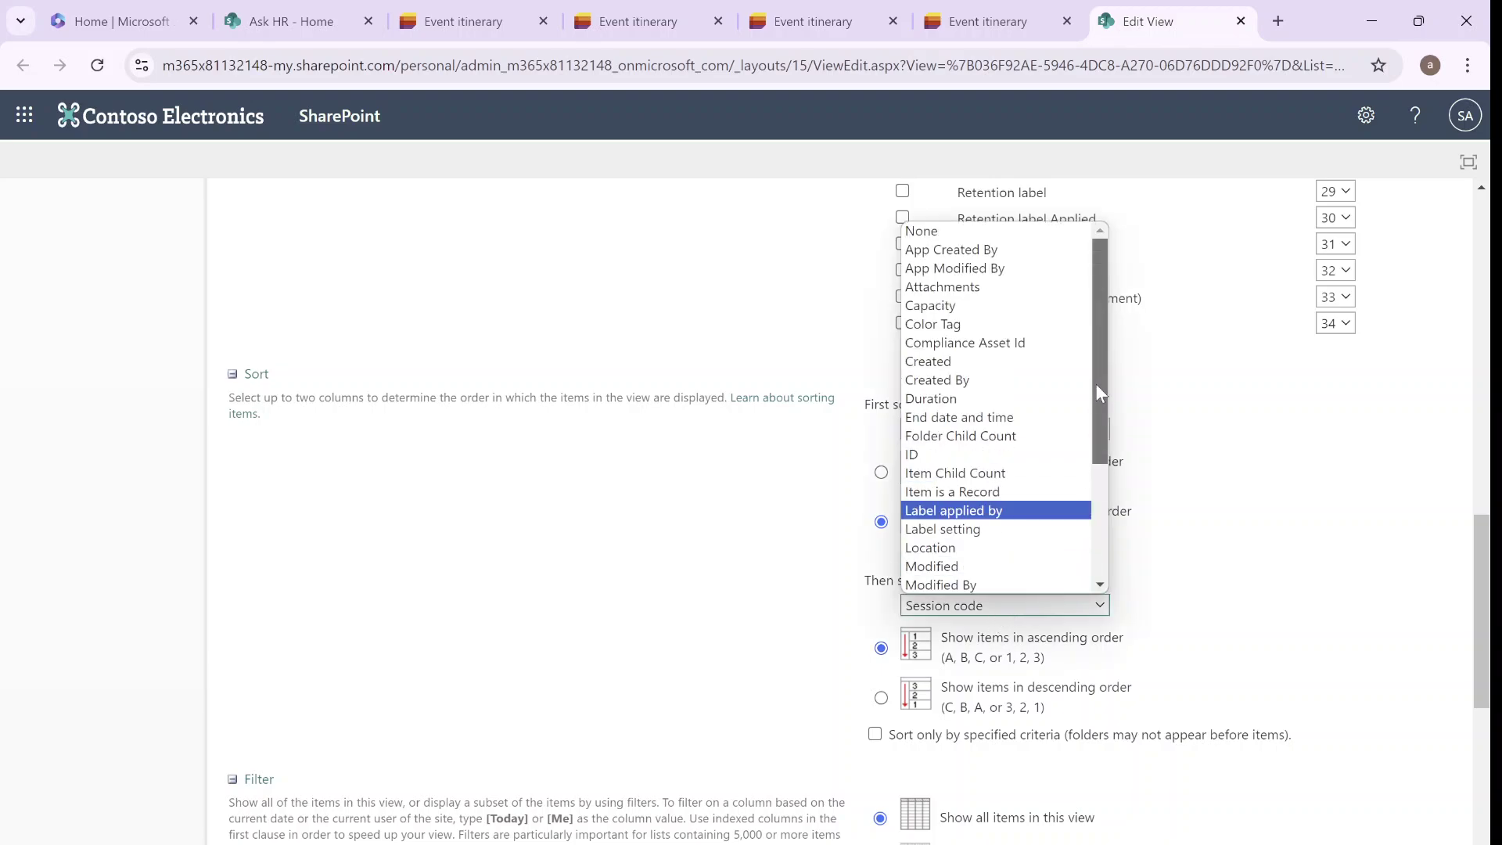
pyautogui.click(968, 234)
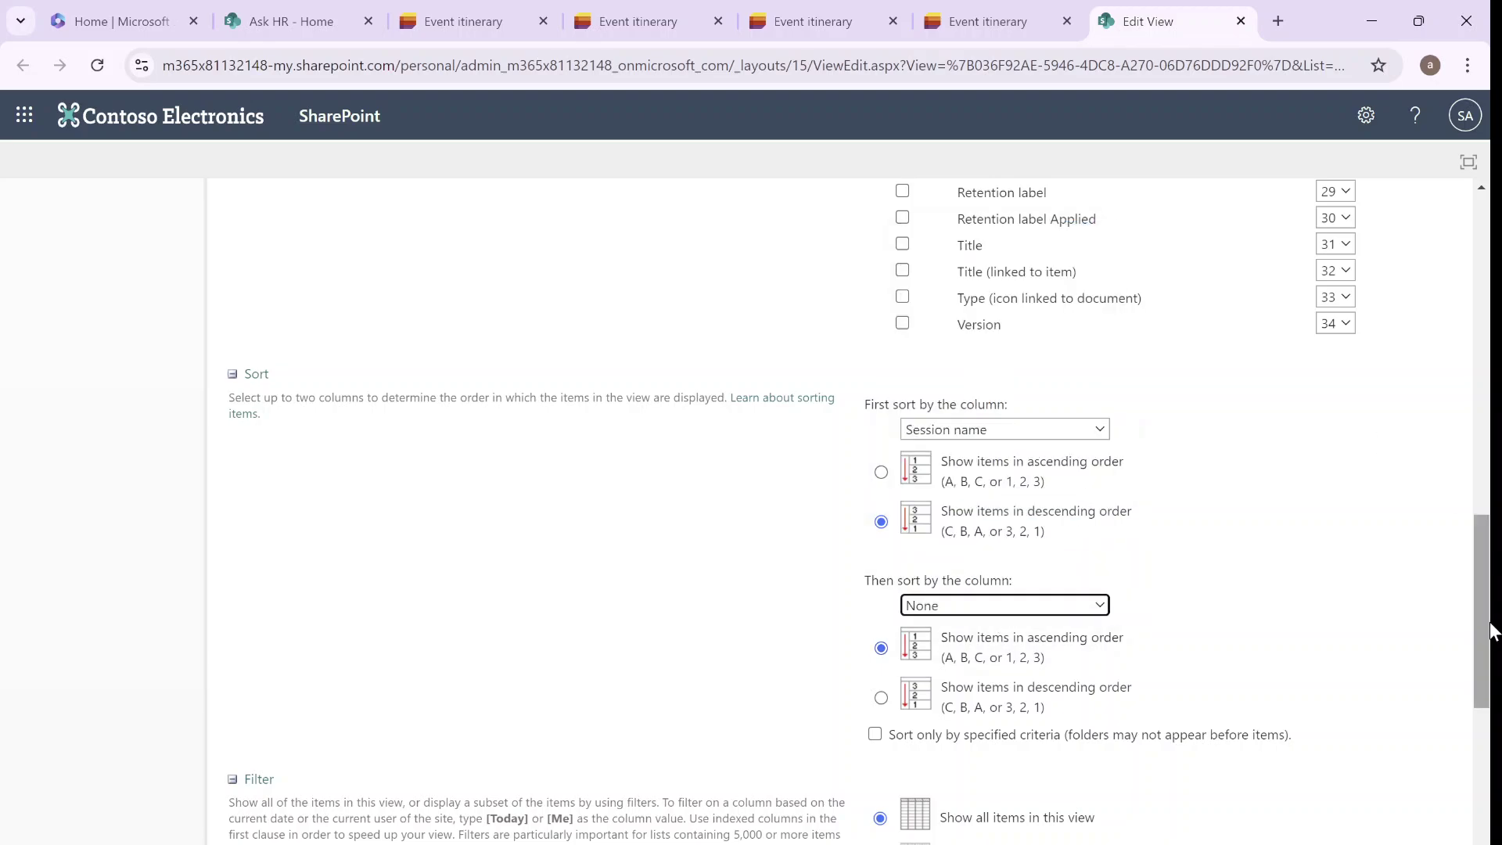
pyautogui.moveTo(1482, 655); pyautogui.dragTo(1482, 813)
pyautogui.click(1324, 768)
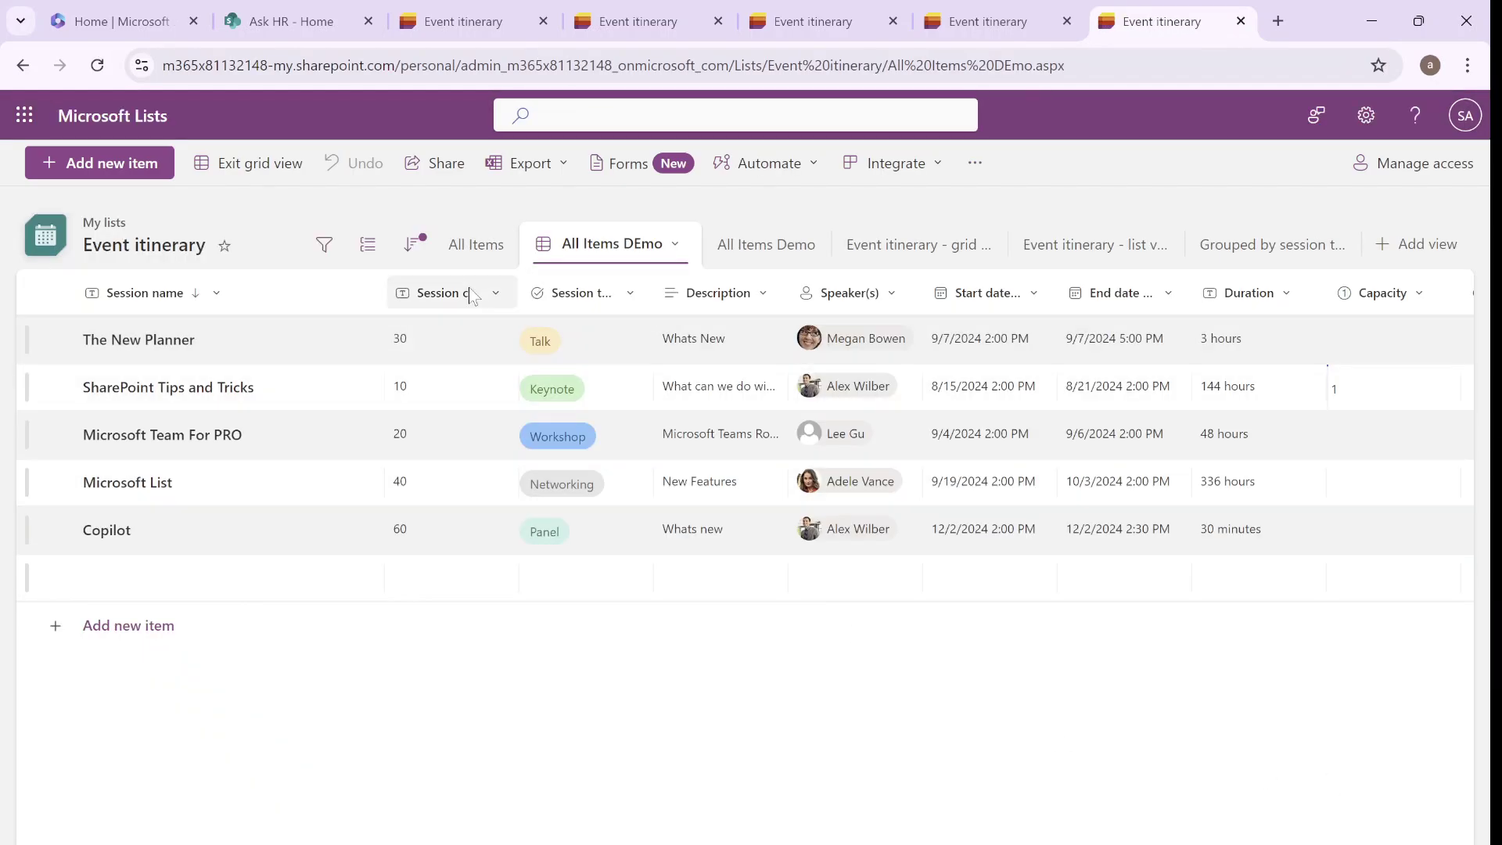
pyautogui.click(408, 245)
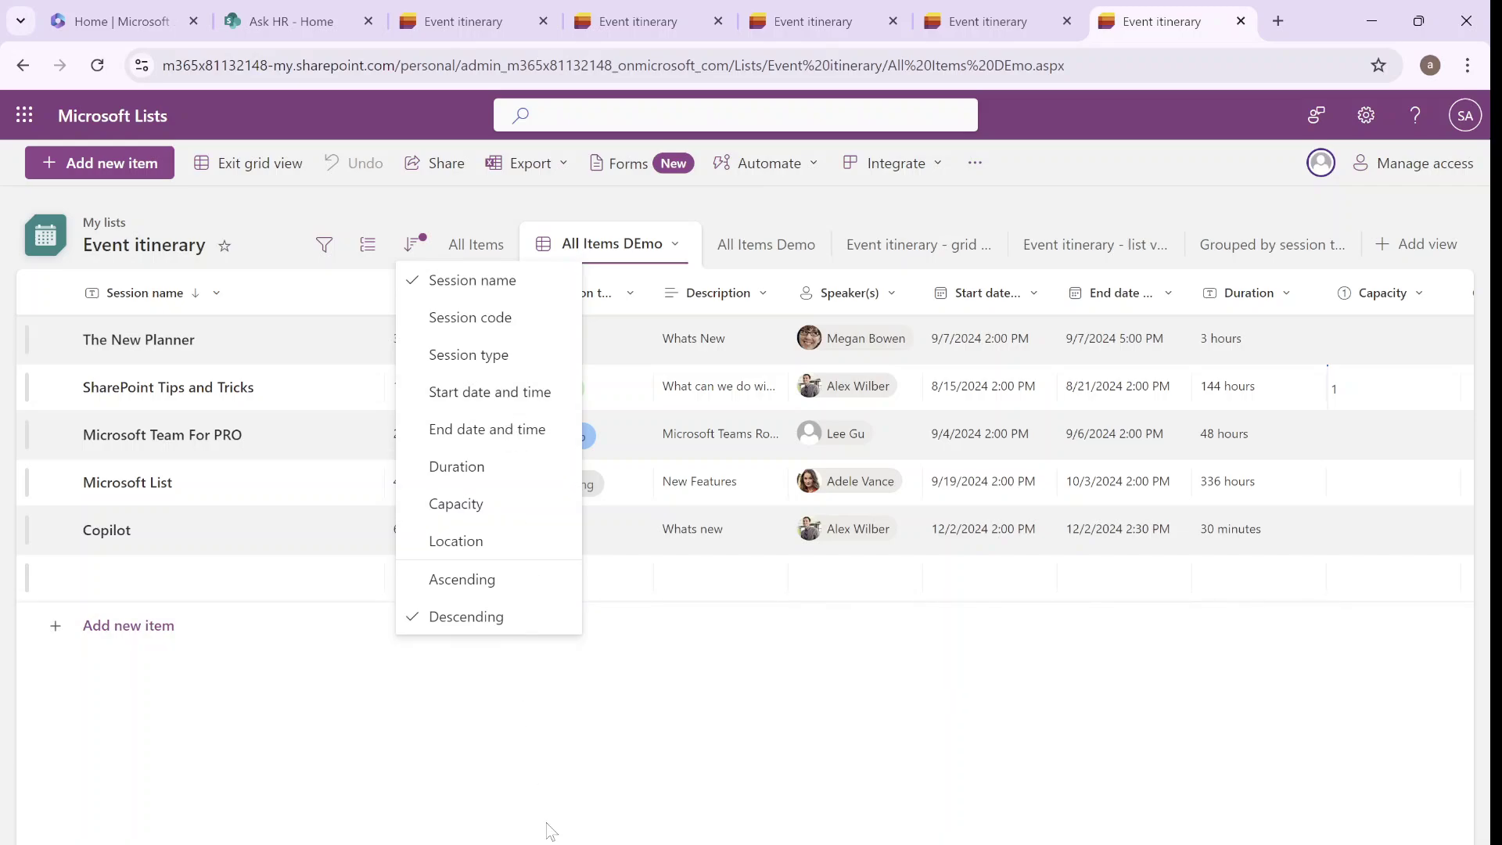
pyautogui.click(531, 766)
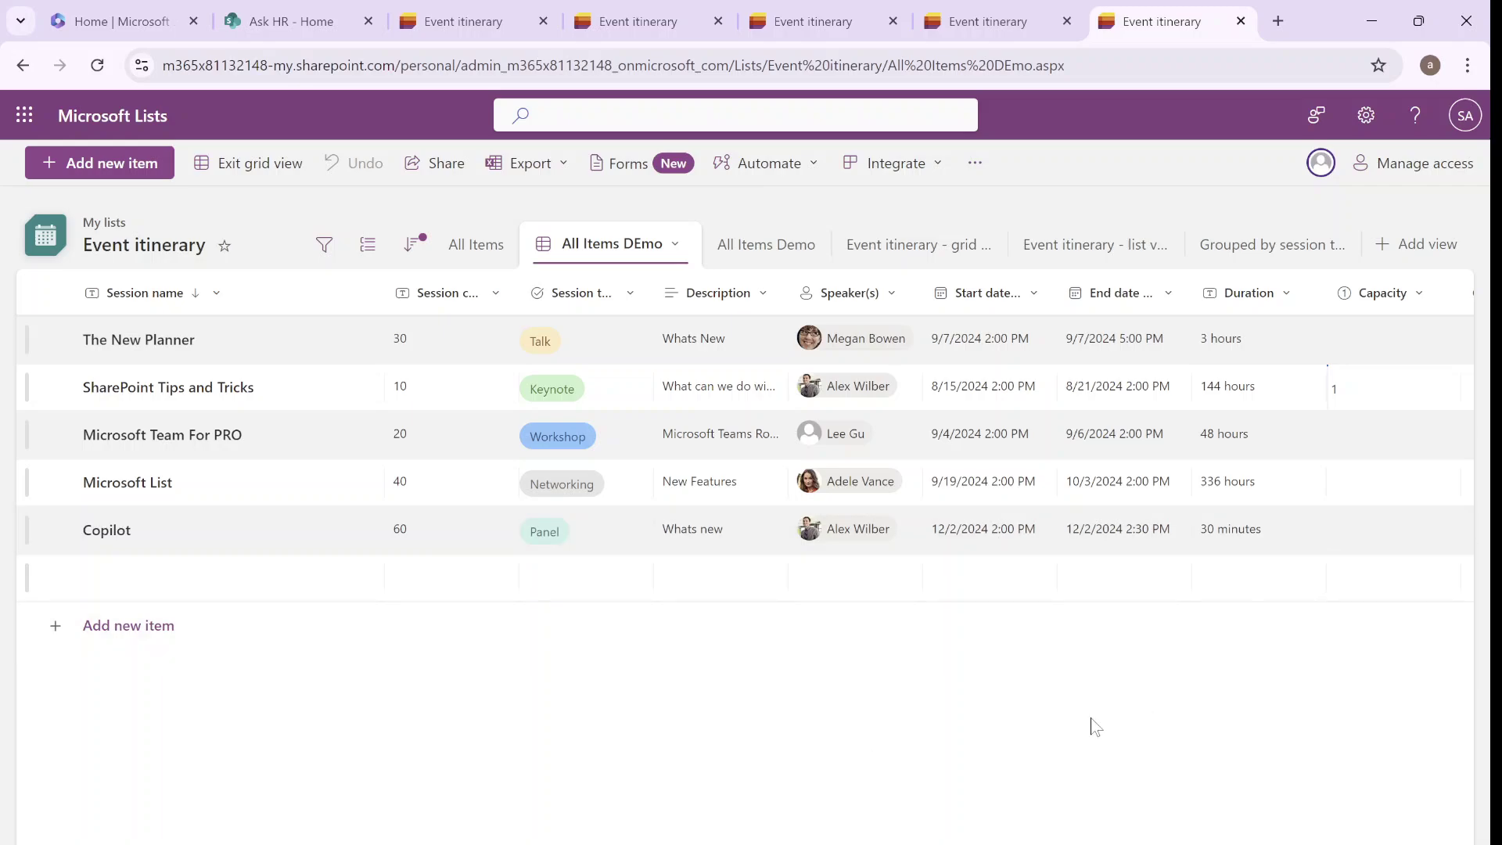
# Exit grid view editing for the All Items DEmo list
pyautogui.hscroll(5, 782, 338)
pyautogui.hscroll(-5, 414, 457)
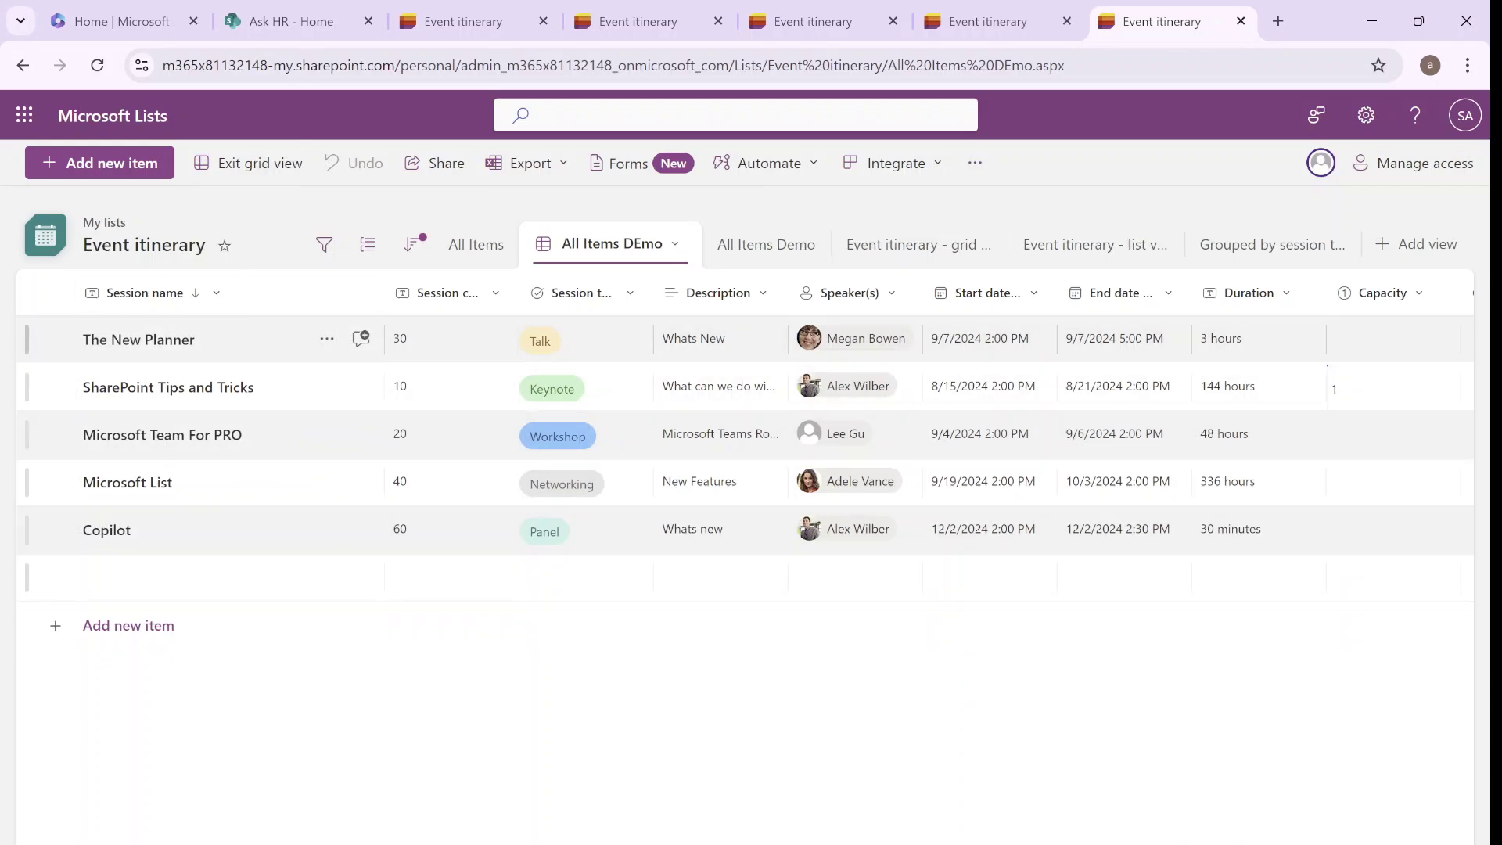
pyautogui.hscroll(5, 235, 469)
pyautogui.hscroll(-5, 234, 469)
pyautogui.click(268, 171)
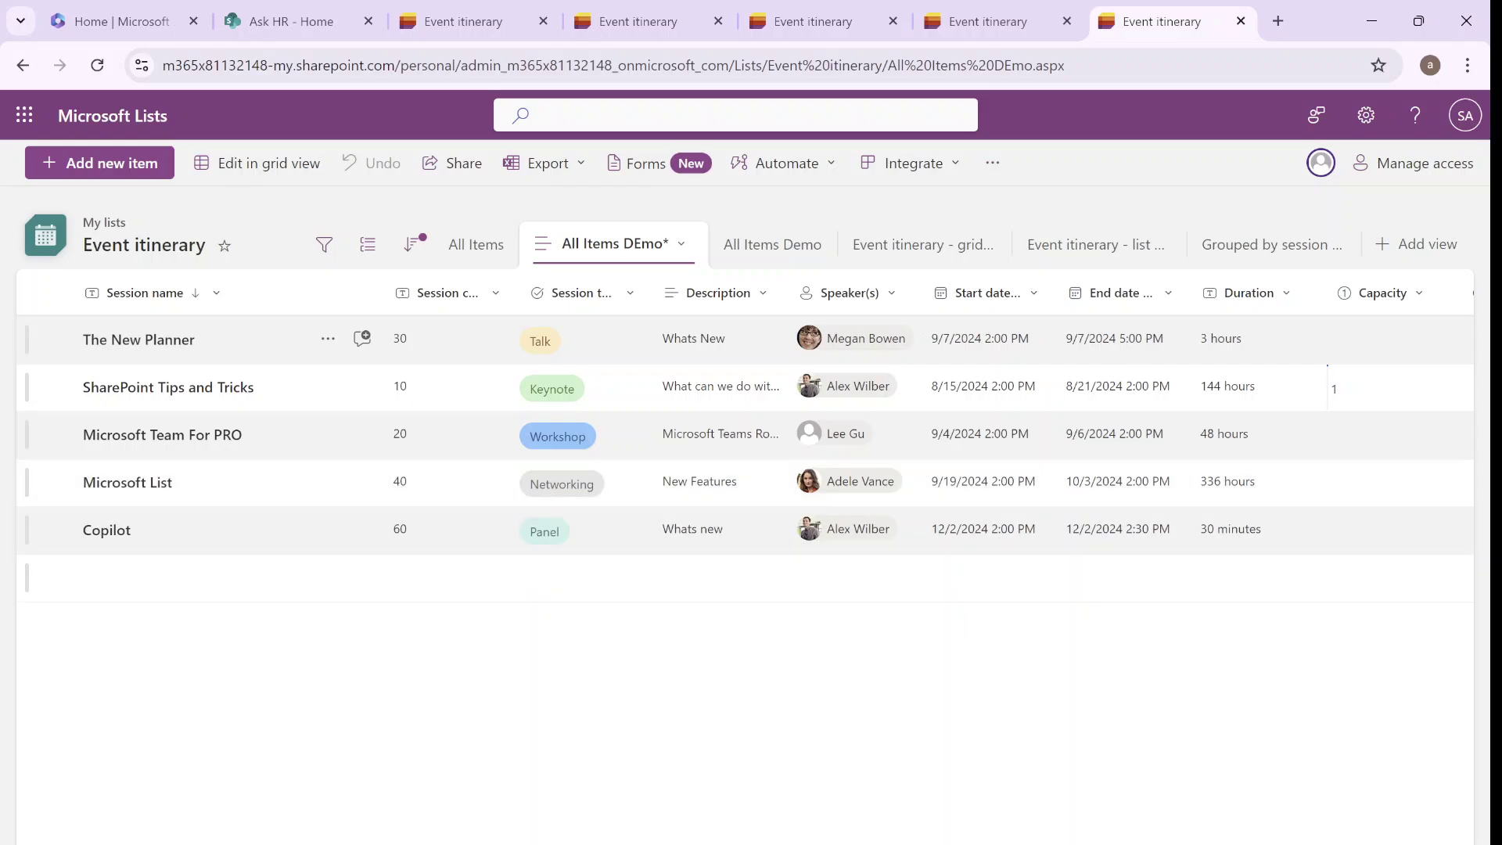
# Drag the Session type column header to the far left of the list
pyautogui.hscroll(3, 923, 430)
pyautogui.hscroll(1, 618, 657)
pyautogui.hscroll(-3, 618, 657)
pyautogui.hscroll(3, 618, 657)
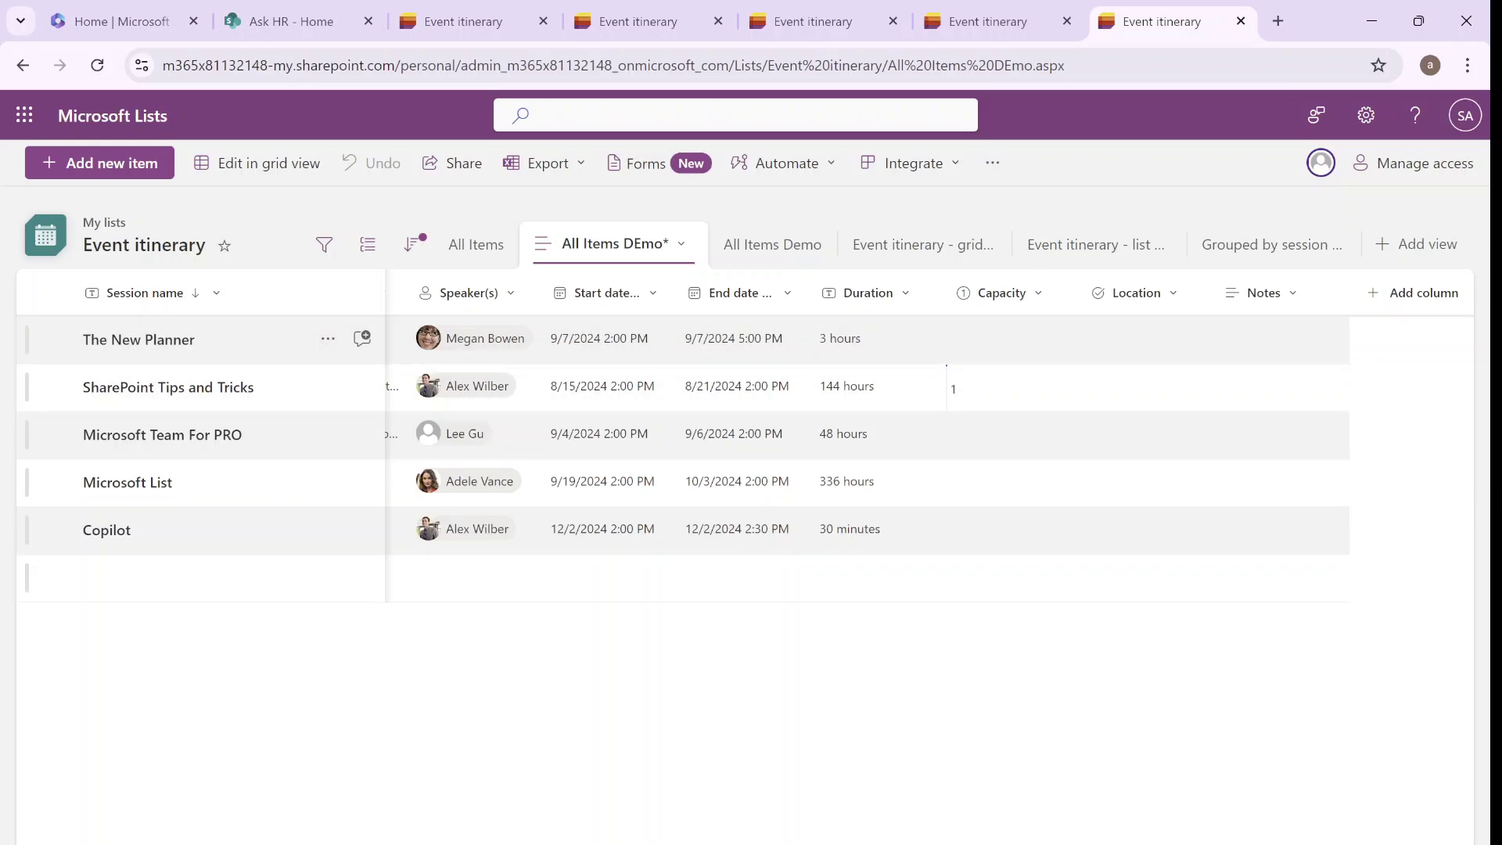
pyautogui.hscroll(-4, 563, 295)
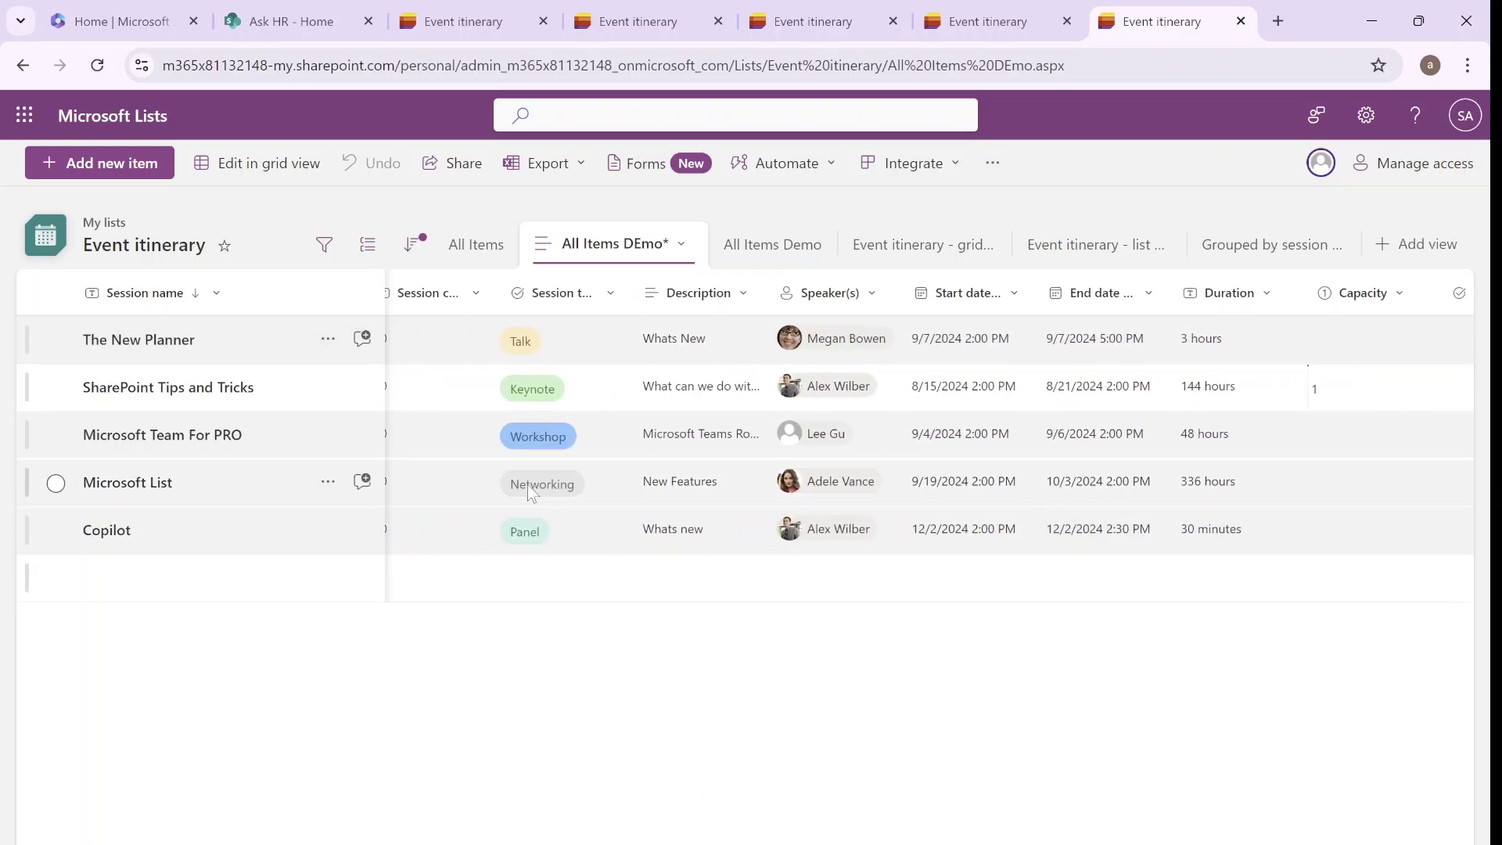
pyautogui.moveTo(564, 294); pyautogui.dragTo(141, 297)
pyautogui.hscroll(4, 185, 721)
pyautogui.hscroll(-5, 156, 782)
pyautogui.hscroll(4, 156, 833)
pyautogui.hscroll(-4, 180, 829)
pyautogui.hscroll(4, 203, 825)
pyautogui.hscroll(-3, 234, 817)
pyautogui.hscroll(-2, 249, 816)
pyautogui.hscroll(2, 278, 797)
pyautogui.hscroll(-3, 225, 791)
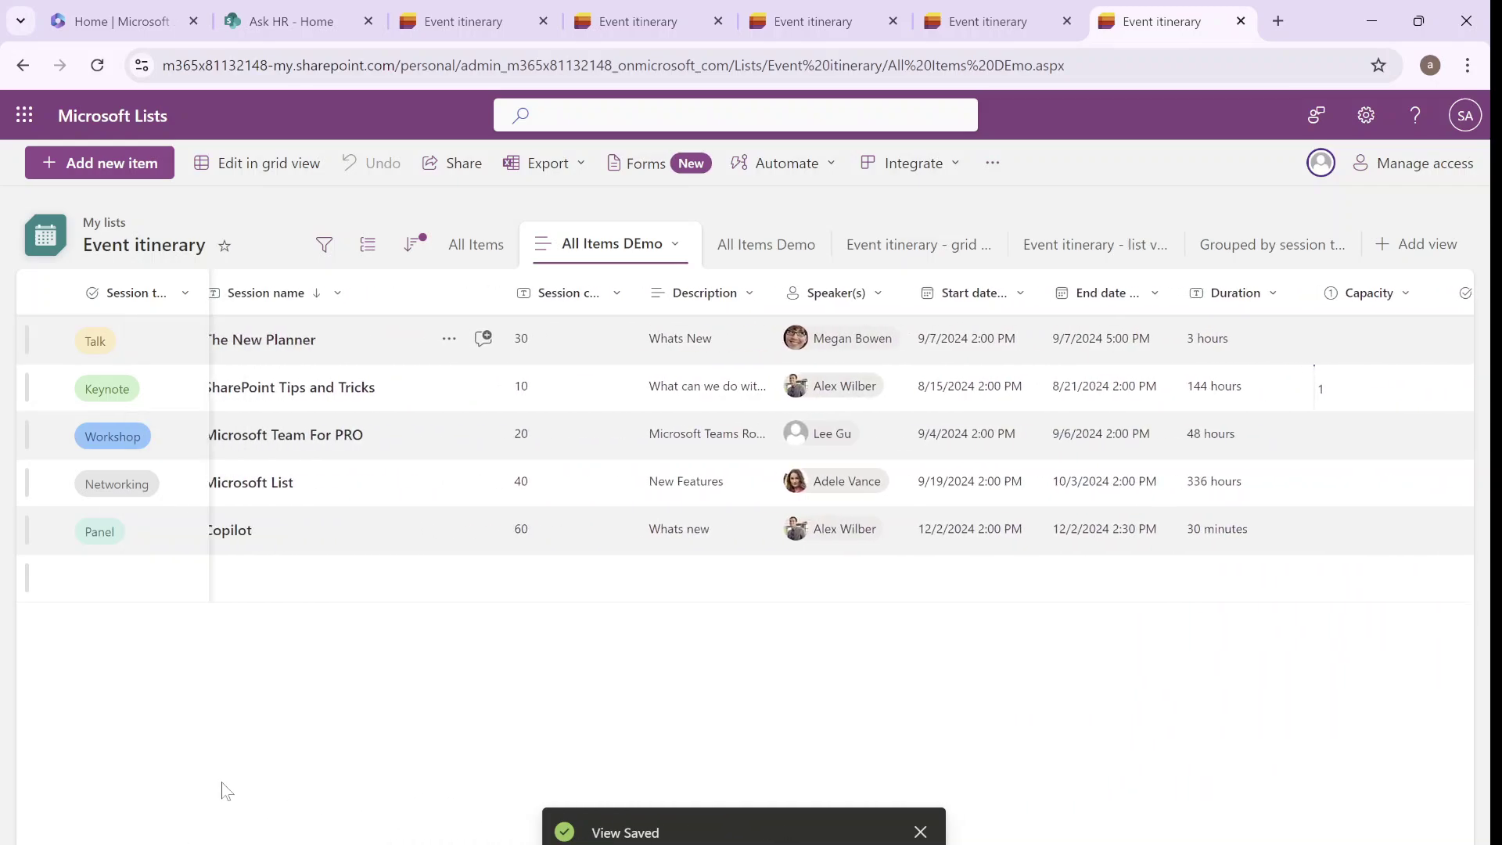
# Move the Session type column from the far left to just after Session code
pyautogui.moveTo(90, 277); pyautogui.dragTo(674, 295)
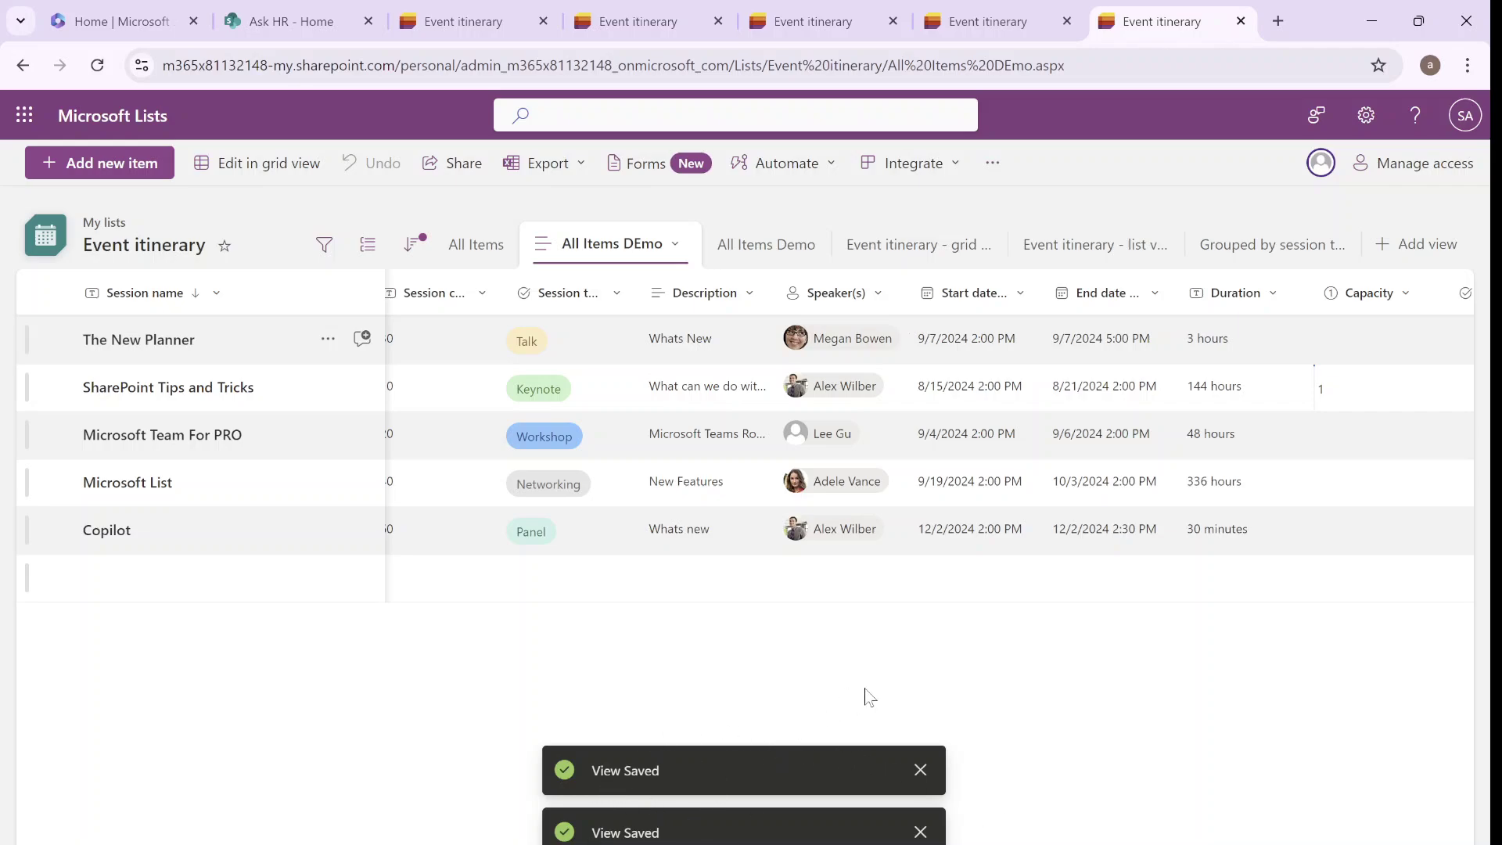
# Dismiss both View Saved notices and show the sort menu with Session name descending
pyautogui.click(923, 770)
pyautogui.click(920, 831)
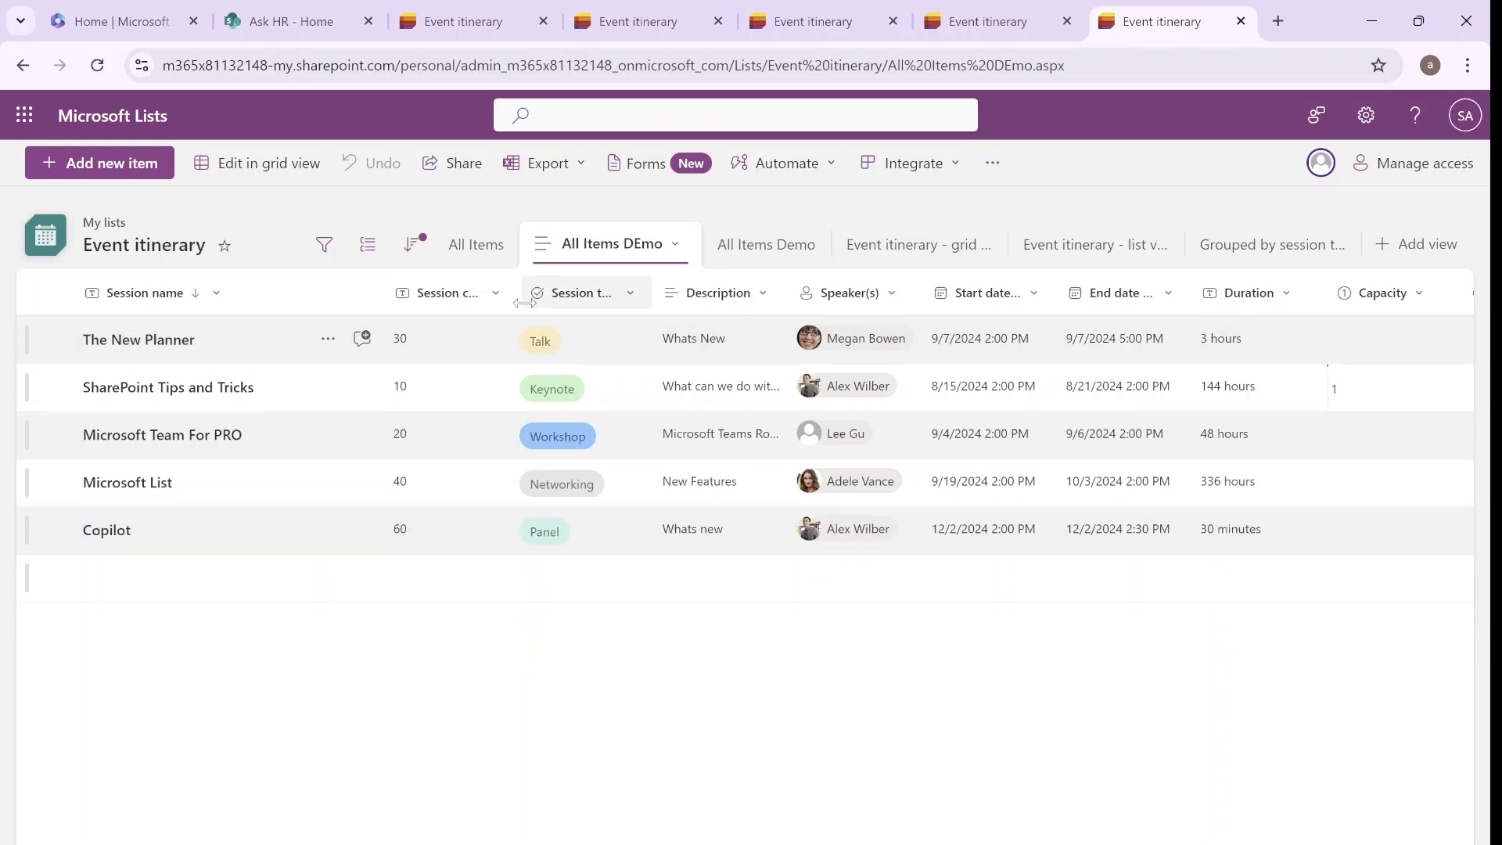
pyautogui.click(413, 244)
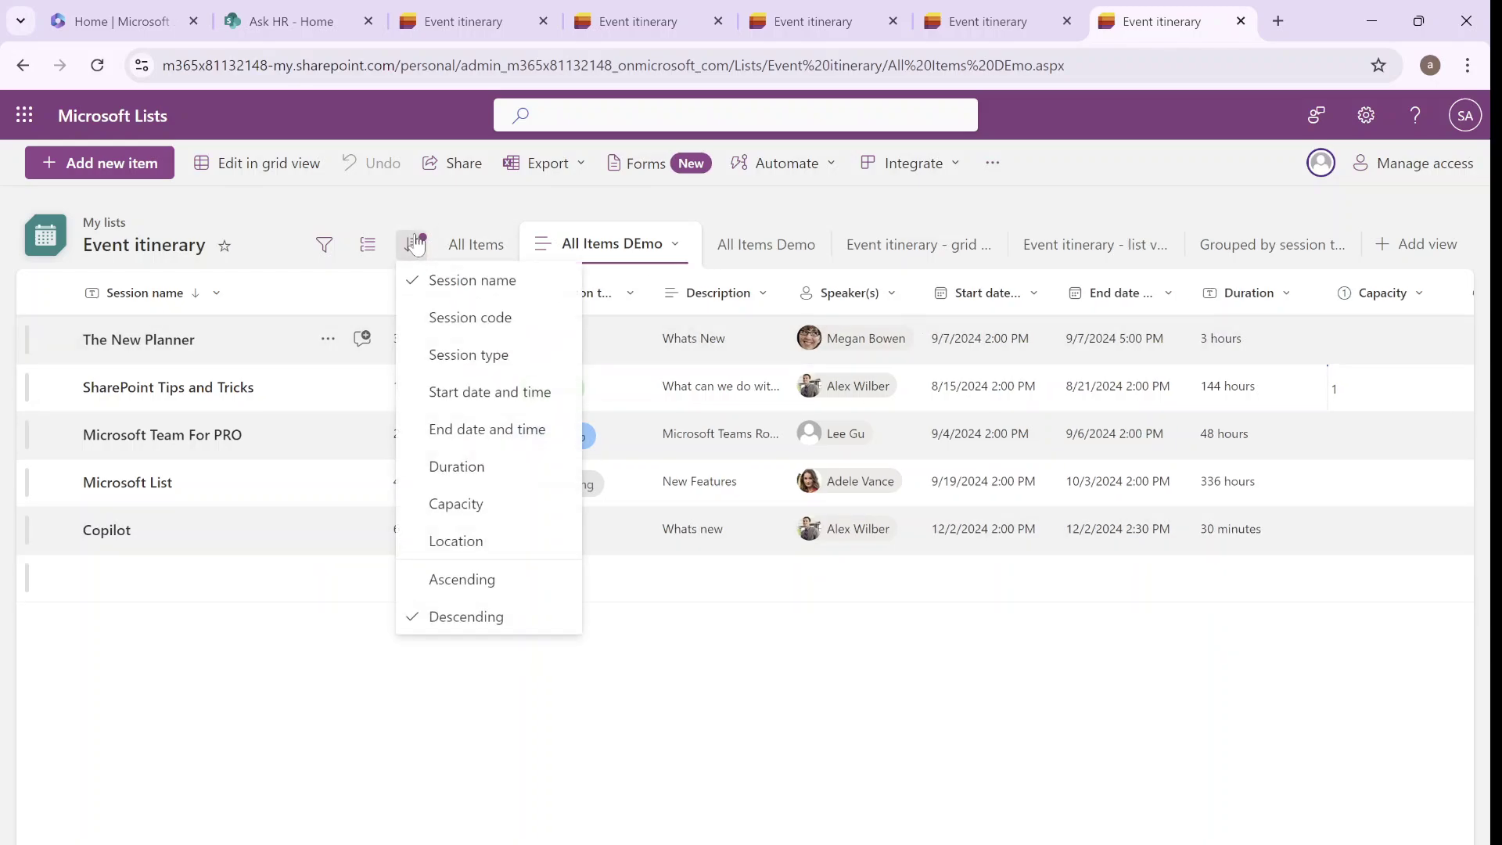